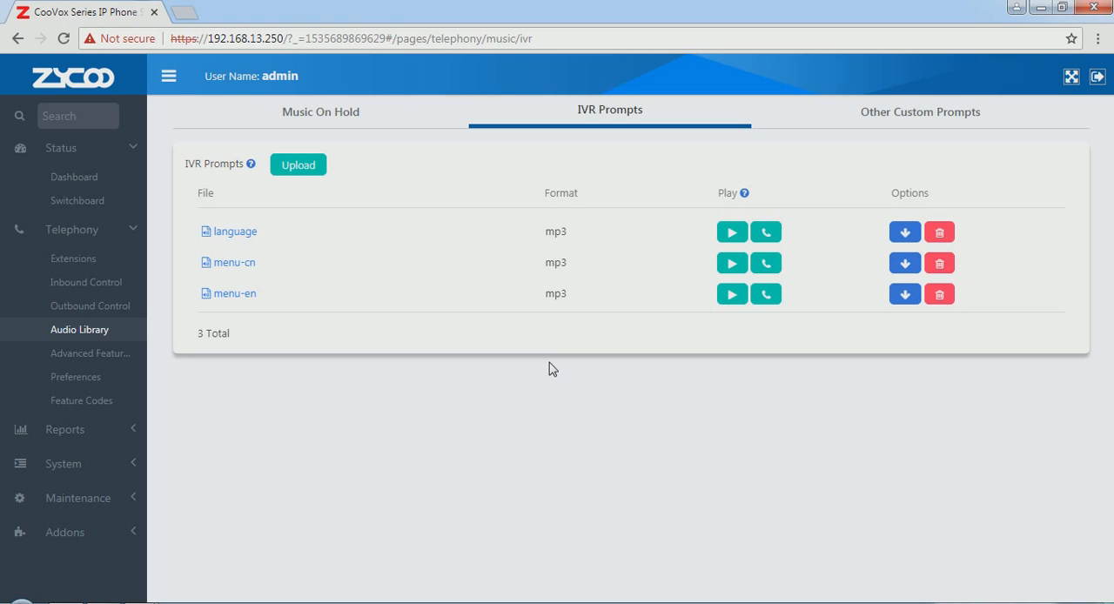
# Step: Start a new IVR under Inbound Control, name it menu-cn and assign the menu-cn voice prompt
pyautogui.click(85, 284)
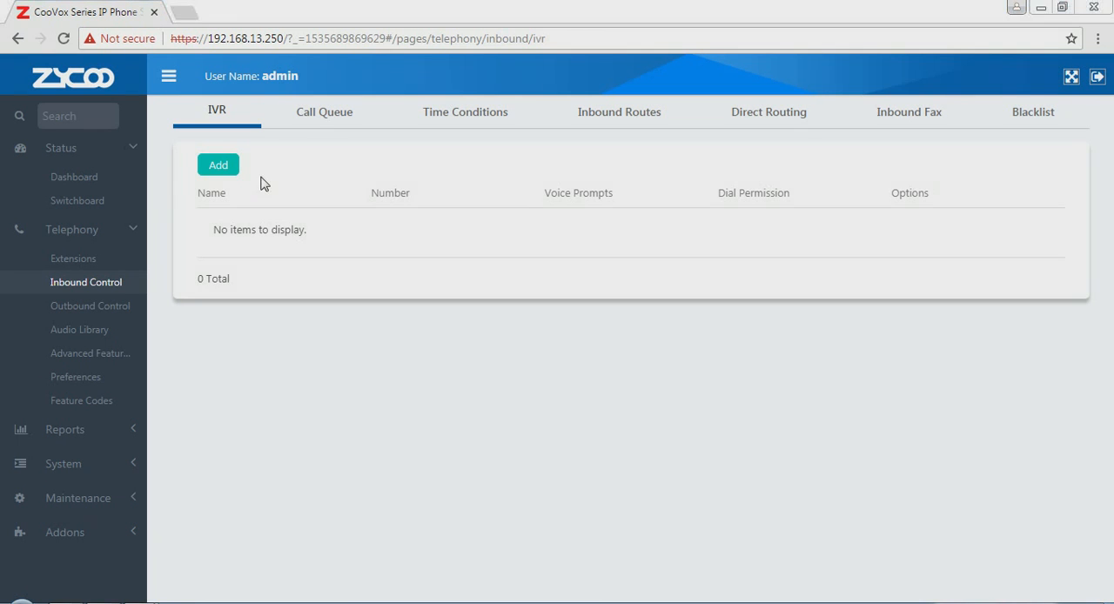
pyautogui.click(221, 170)
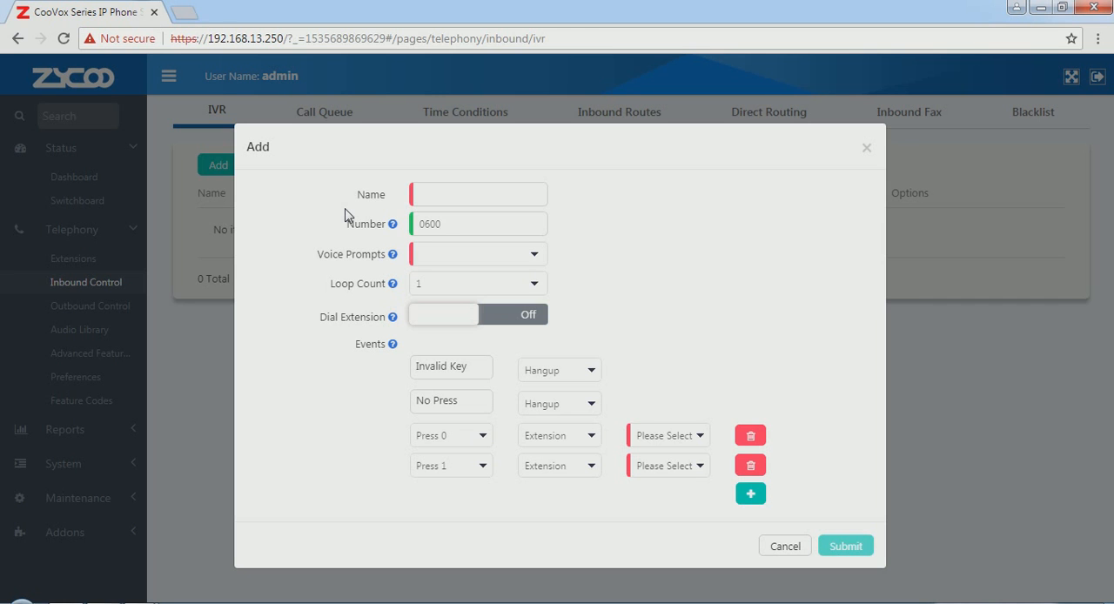
pyautogui.click(447, 193)
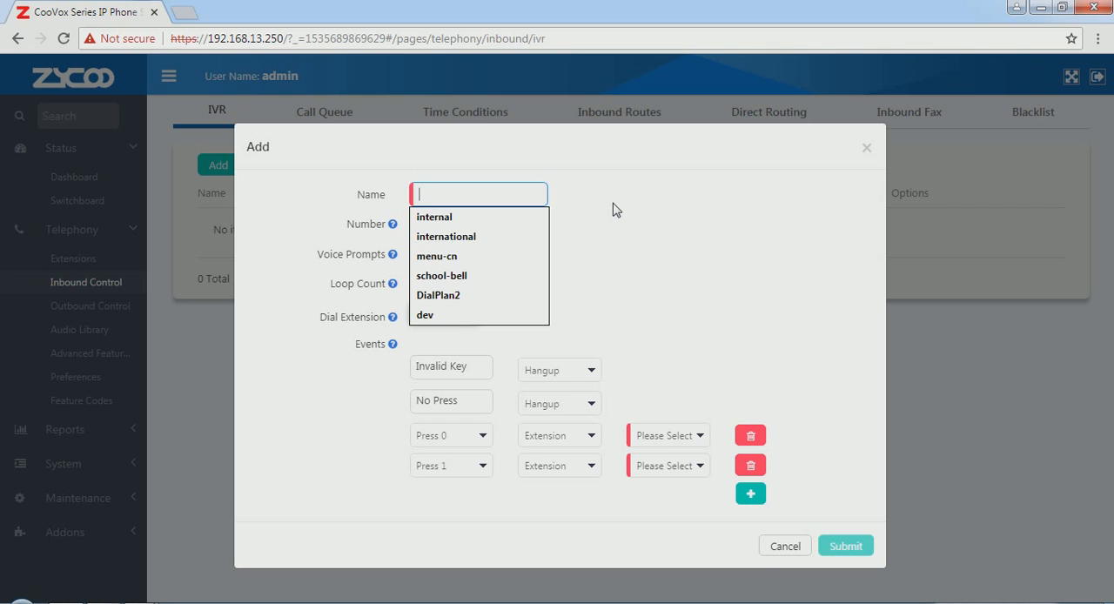
pyautogui.write('menu-cn')
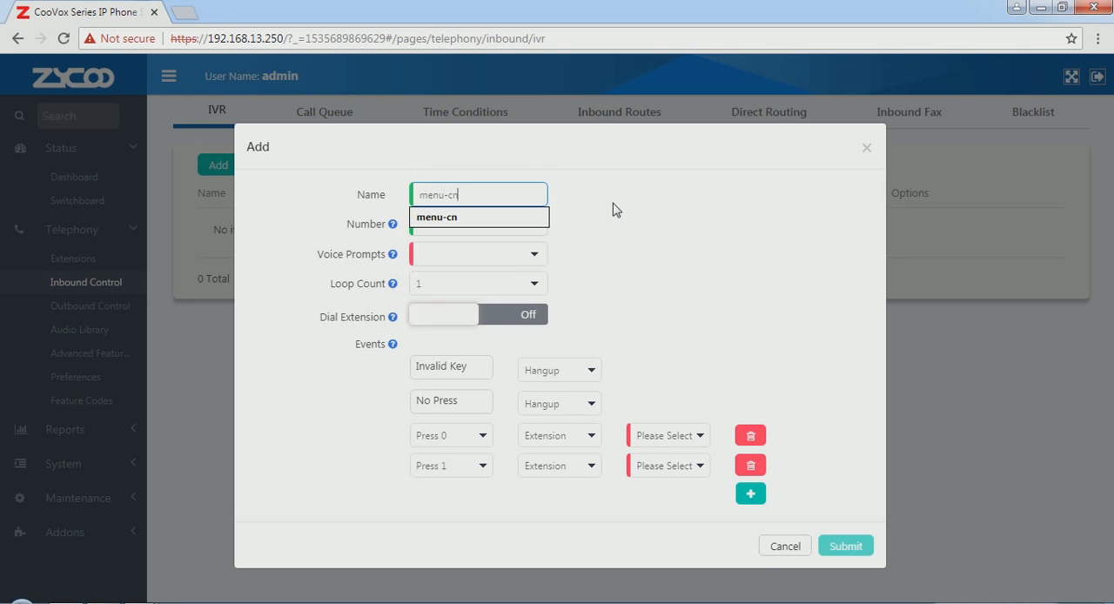
pyautogui.click(616, 211)
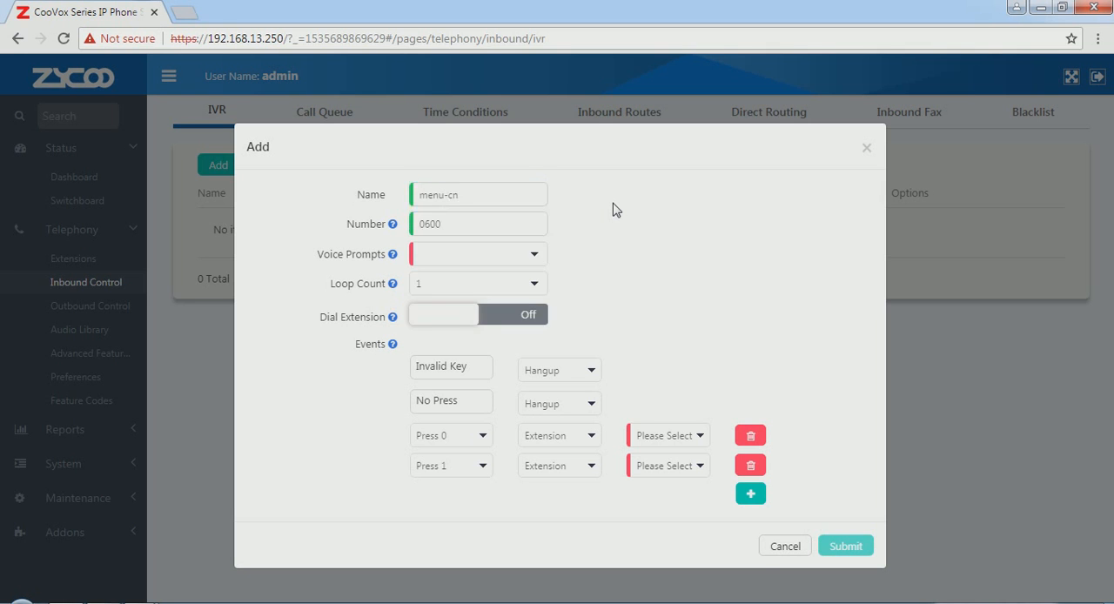
pyautogui.click(535, 254)
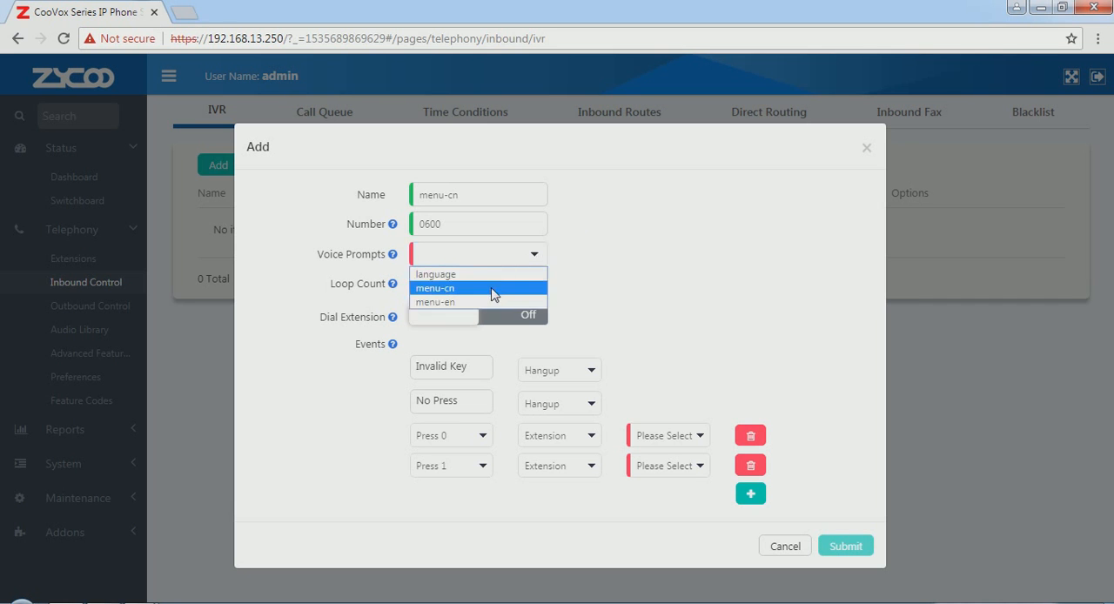
pyautogui.click(498, 290)
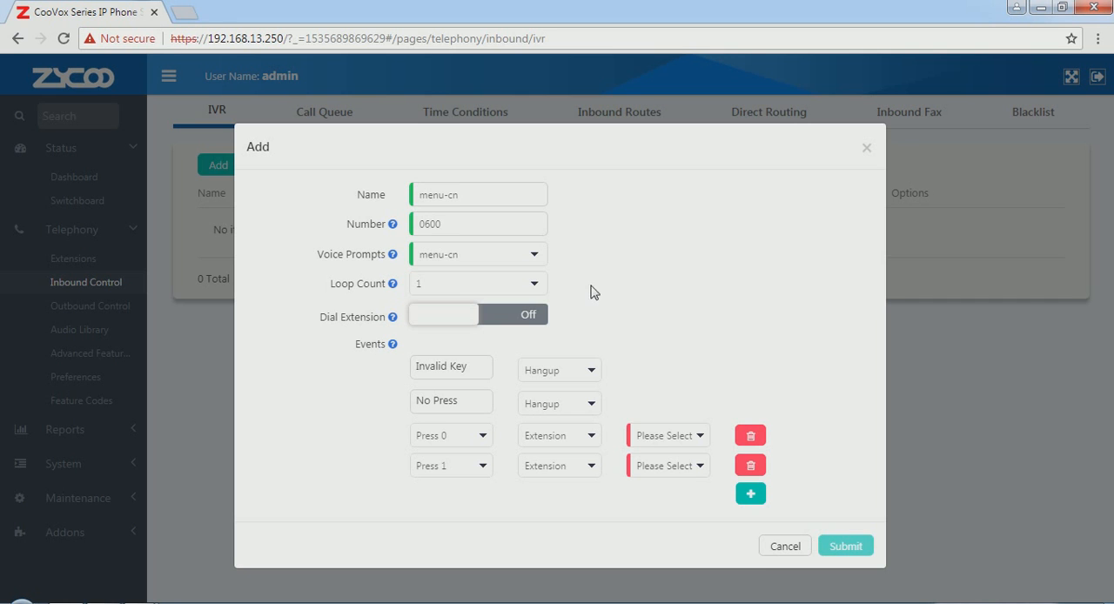
# Step: Set the menu-cn IVR's loop count to 2 and enable extension dialing
pyautogui.click(537, 285)
pyautogui.click(537, 288)
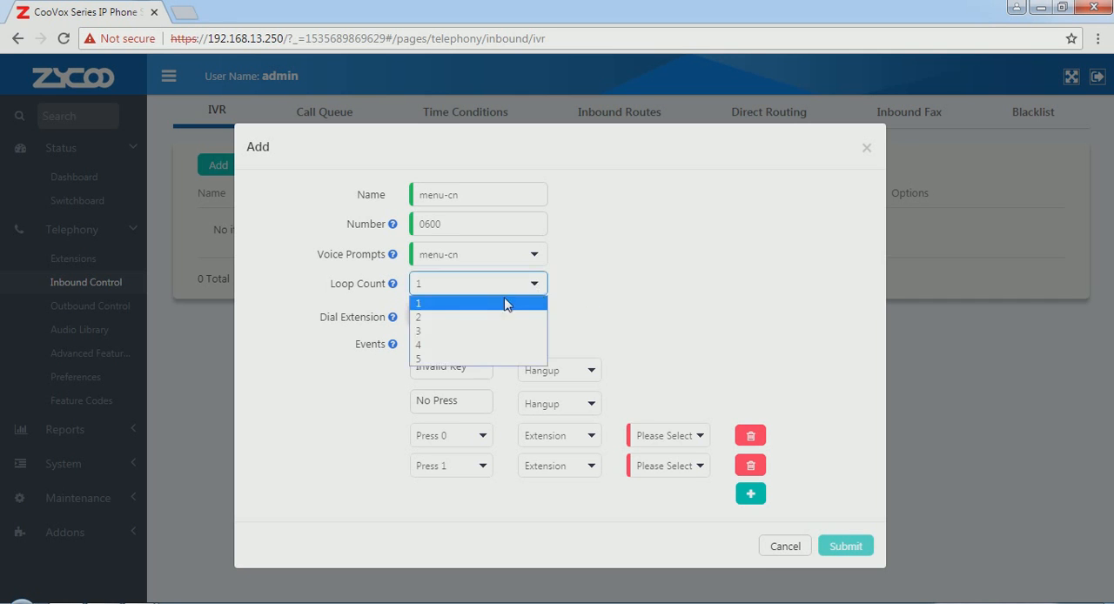
pyautogui.click(501, 318)
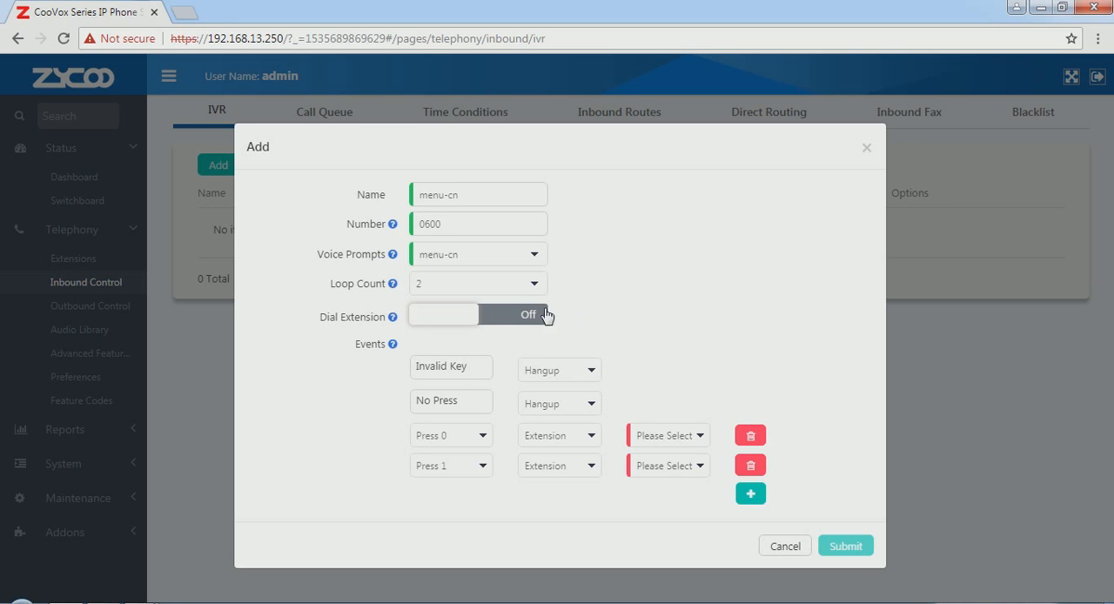
pyautogui.click(466, 321)
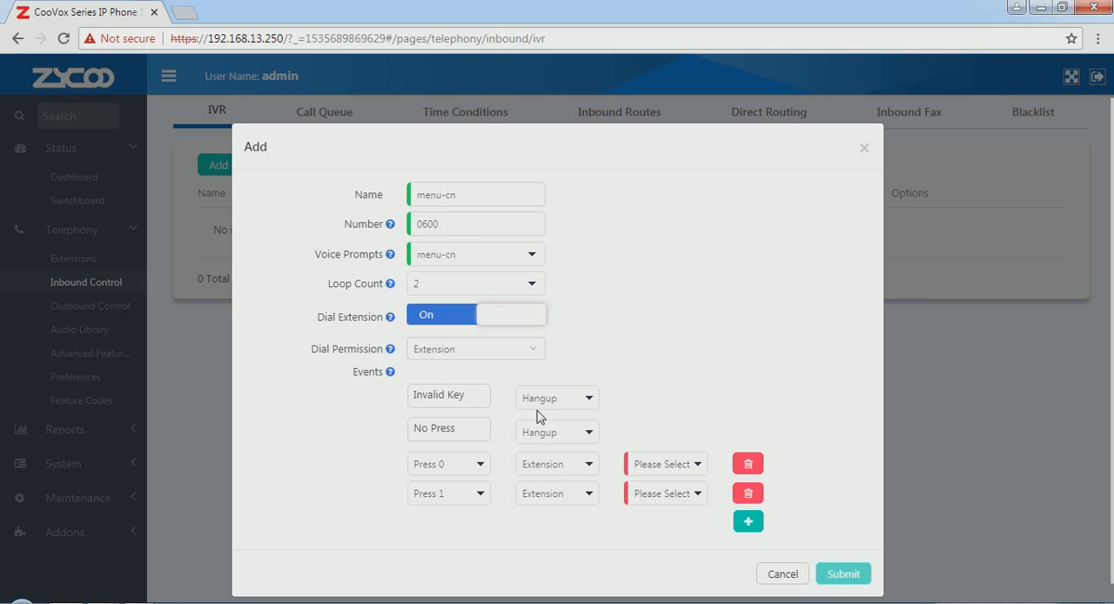
# Step: Route the menu-cn IVR's Press 1 event to the department sales-cn[0400]
pyautogui.click(589, 496)
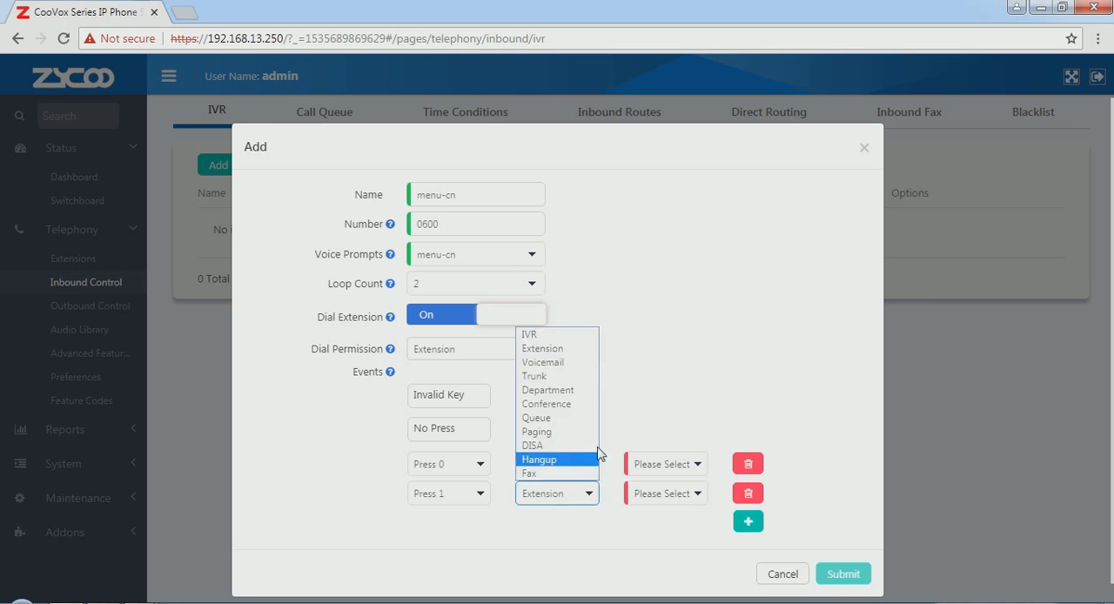
pyautogui.click(588, 390)
pyautogui.click(696, 495)
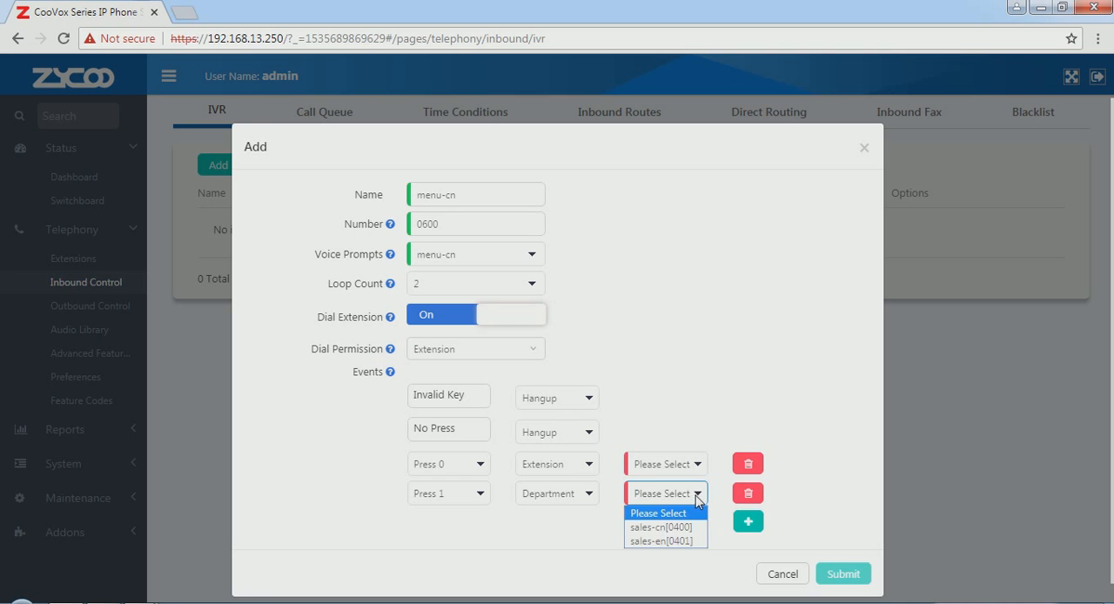
pyautogui.click(660, 525)
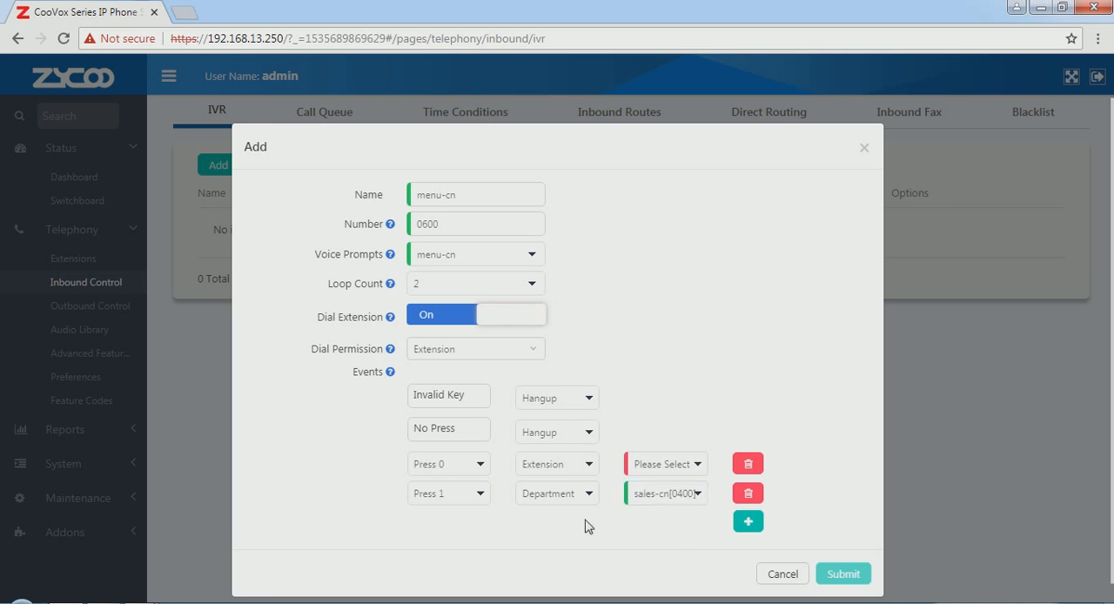
# Step: Add a Press 2 event to the menu-cn IVR and route it to the queue support-cn[0300]
pyautogui.click(749, 522)
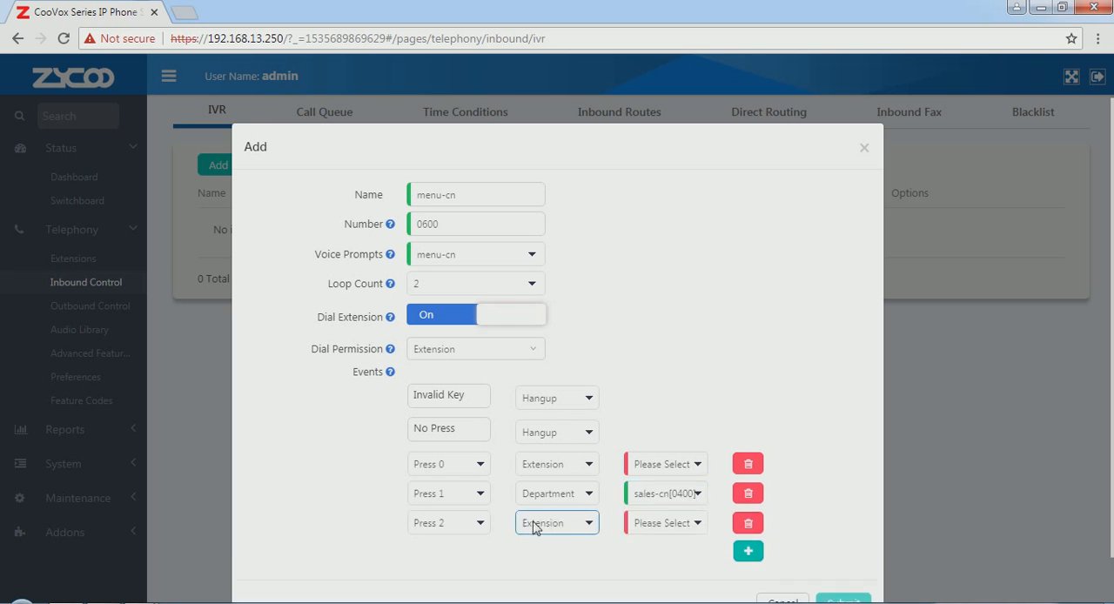
pyautogui.click(594, 527)
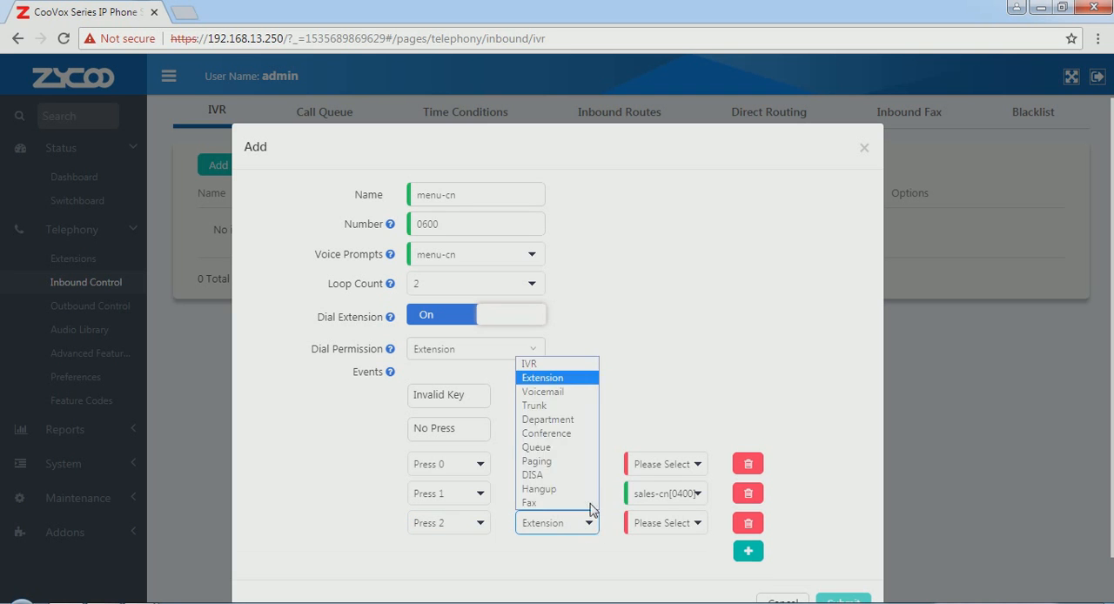
pyautogui.click(569, 450)
pyautogui.click(697, 527)
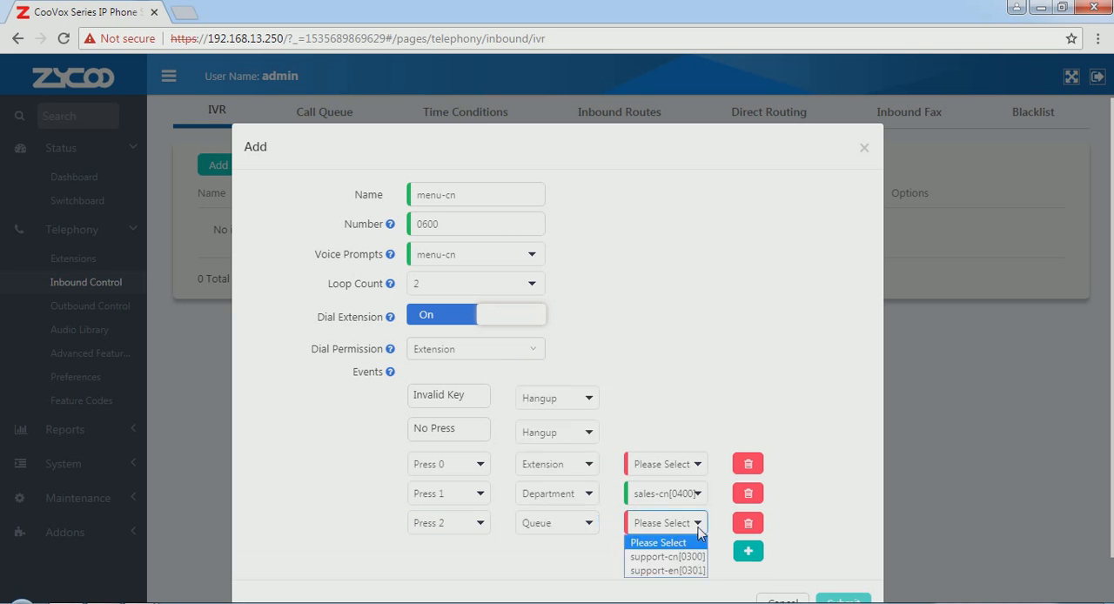
pyautogui.click(672, 558)
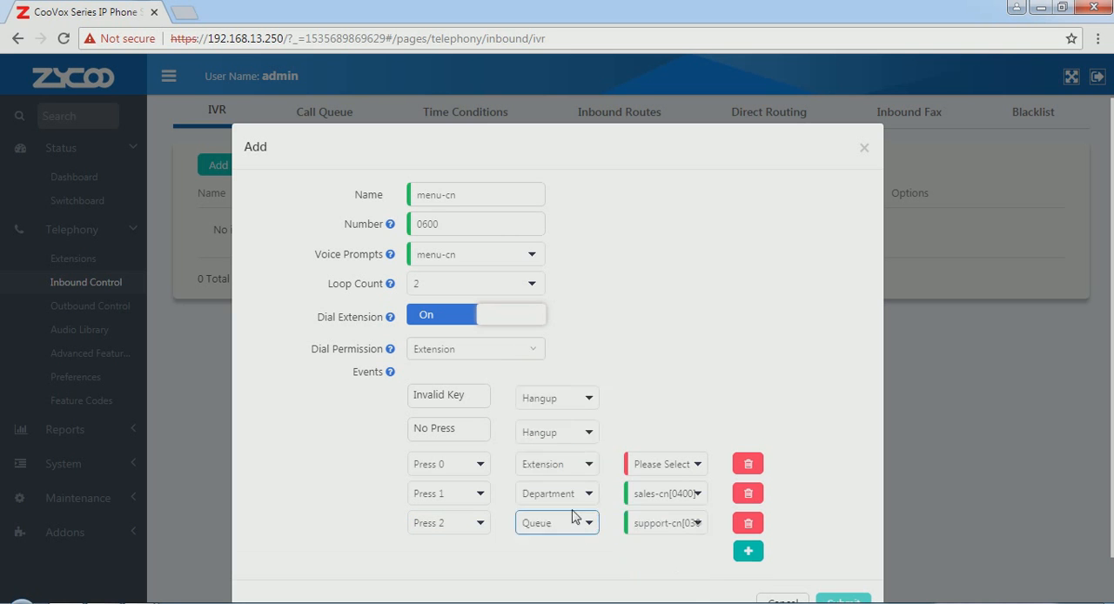
# Step: Route the Press 0 event to extension 100 and submit the menu-cn IVR
pyautogui.click(694, 470)
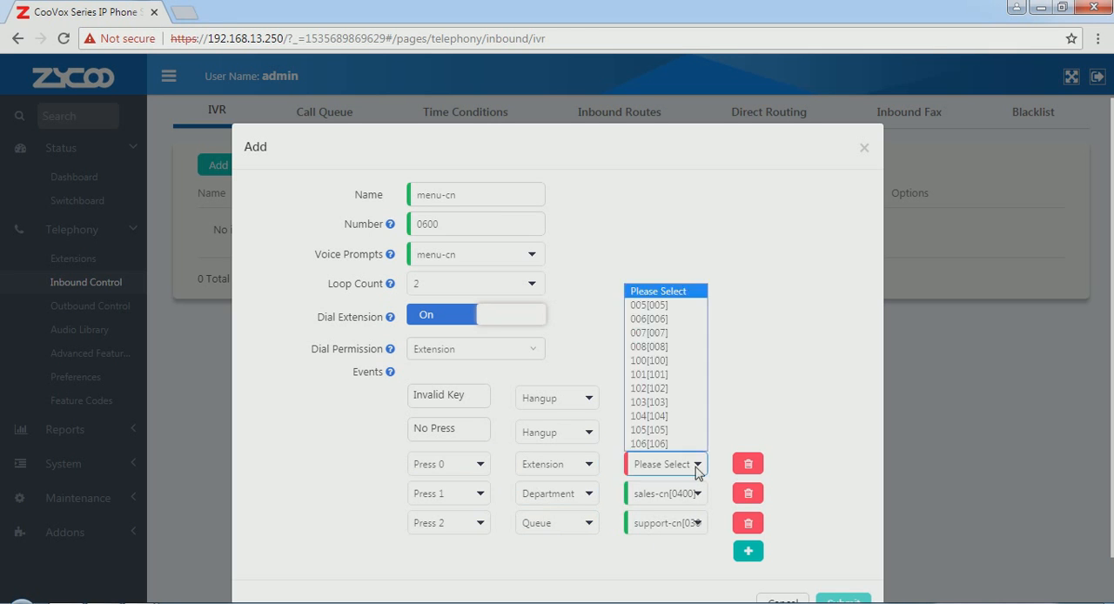
pyautogui.click(684, 361)
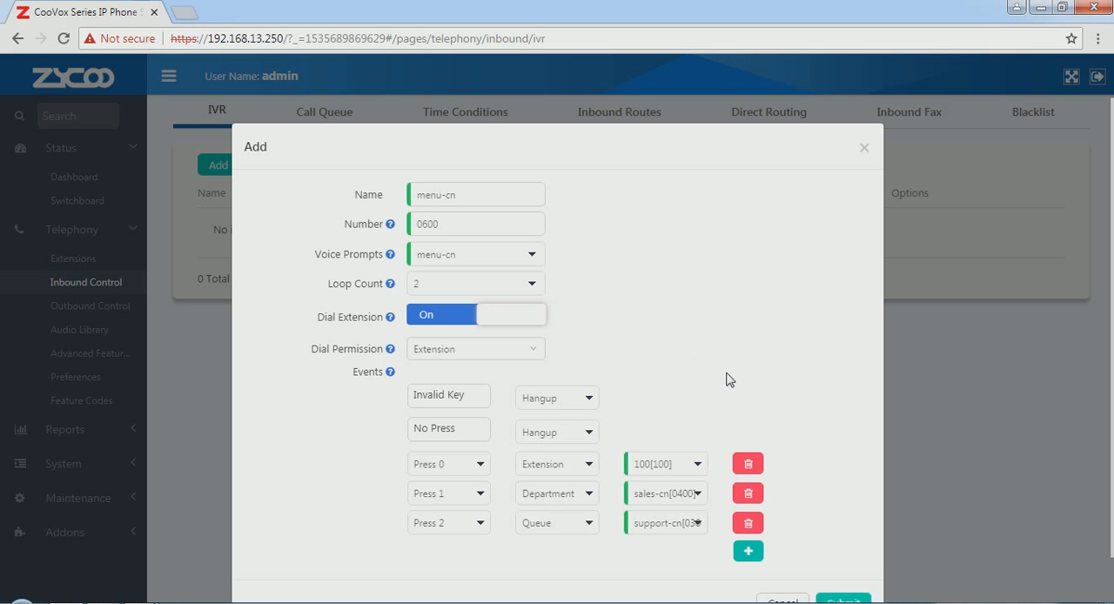
pyautogui.click(837, 599)
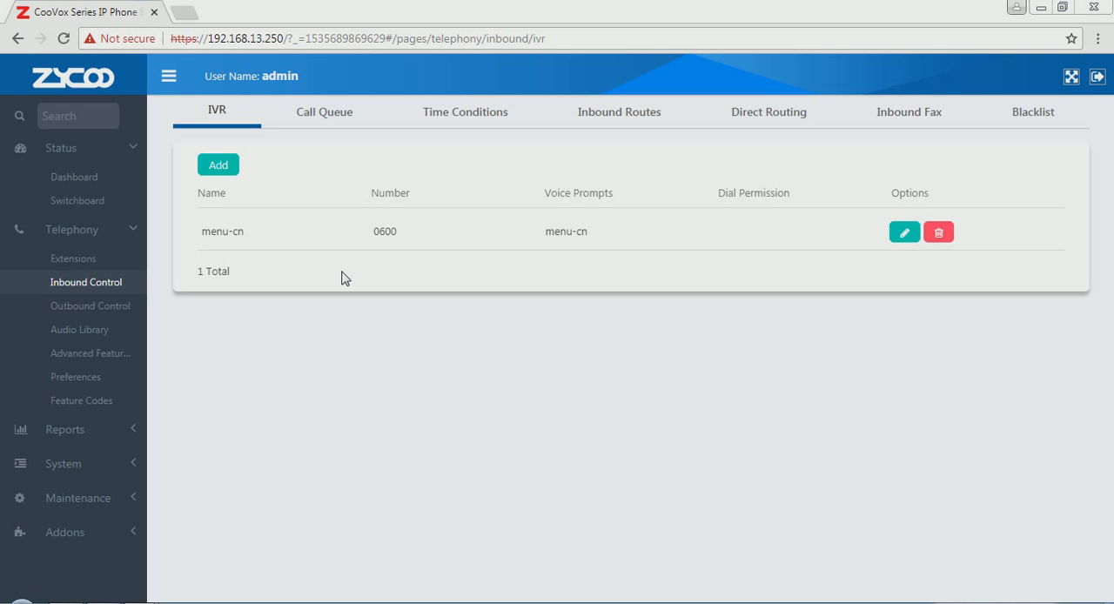
# Step: Start another IVR named menu-en and assign the menu-en voice prompt
pyautogui.click(228, 165)
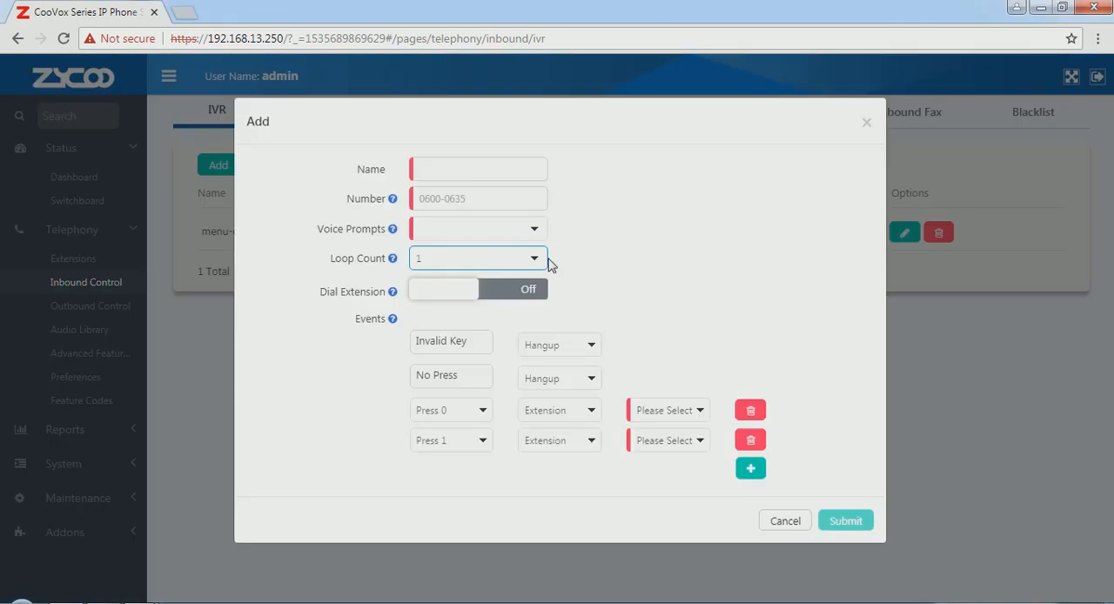
pyautogui.click(480, 195)
pyautogui.write('menu-en')
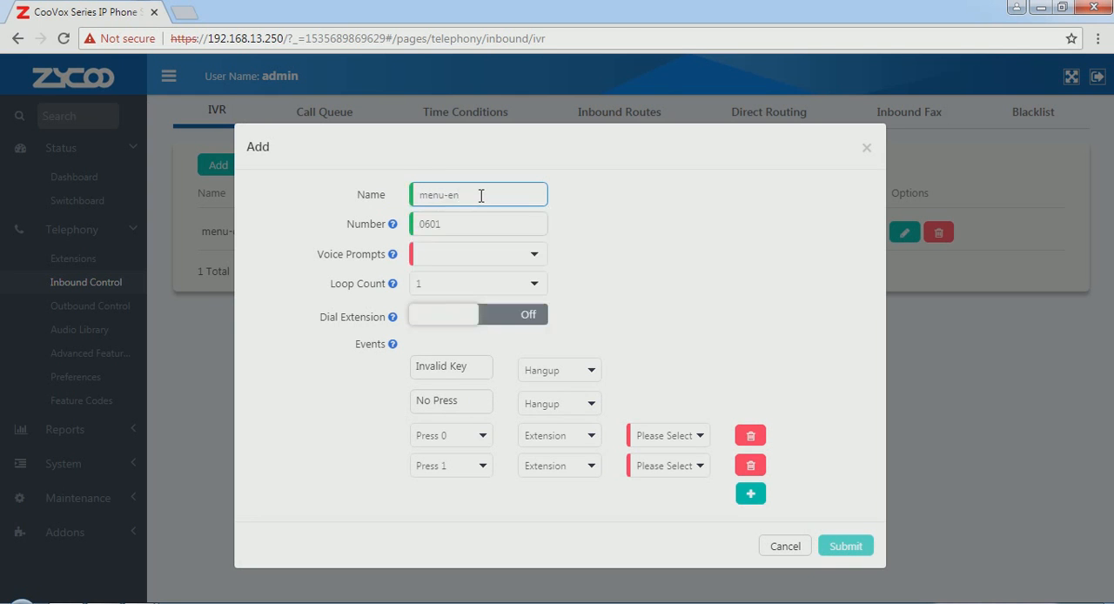
pyautogui.click(533, 253)
pyautogui.click(463, 302)
# Step: Set the menu-en IVR's loop count to 2 and enable extension dialing
pyautogui.click(532, 284)
pyautogui.click(459, 321)
pyautogui.click(475, 317)
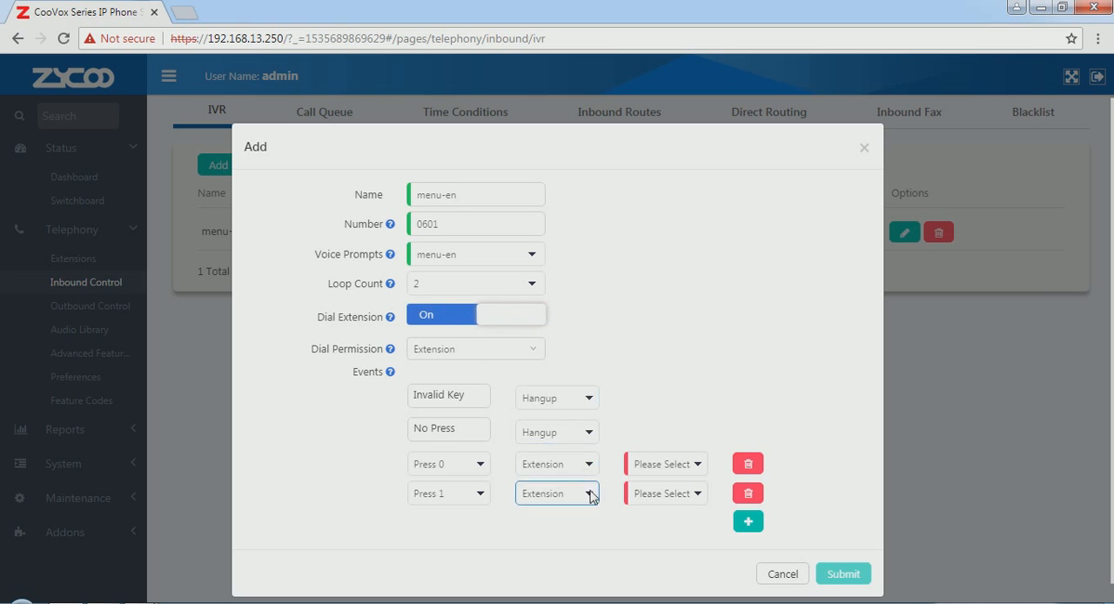
# Step: Route the menu-en IVR's Press 0 event to extension 100 and Press 1 to the department sales-en[0401]
pyautogui.click(694, 471)
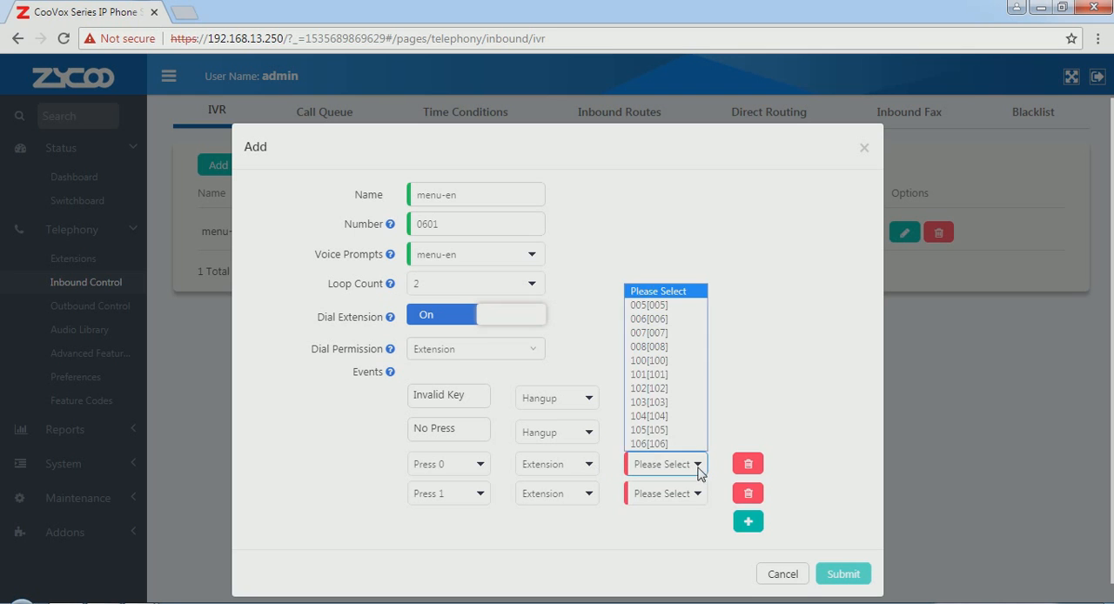
pyautogui.click(695, 365)
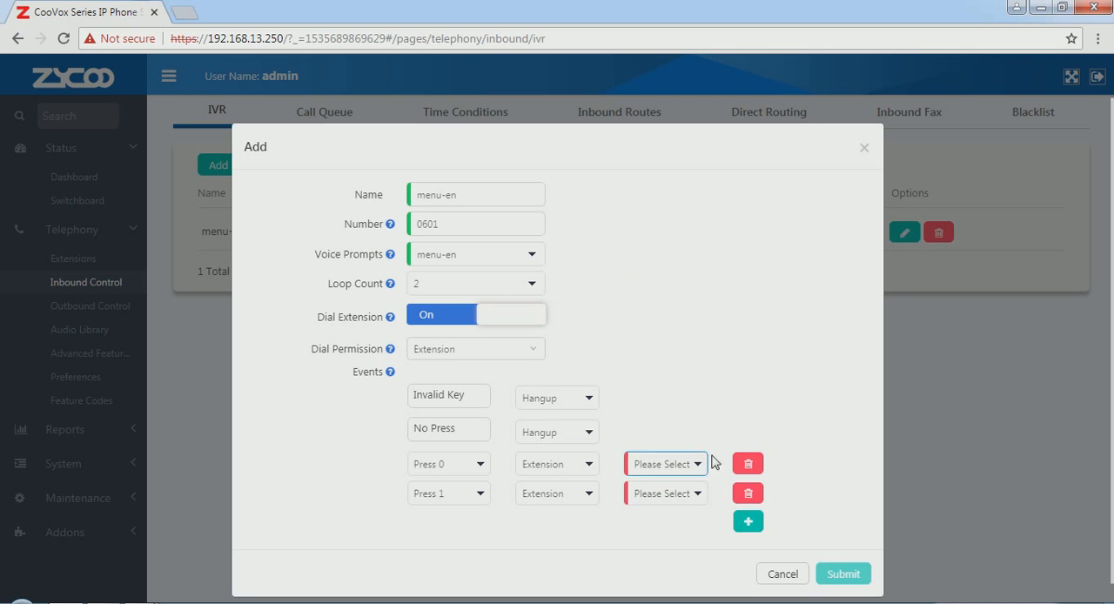
pyautogui.click(592, 500)
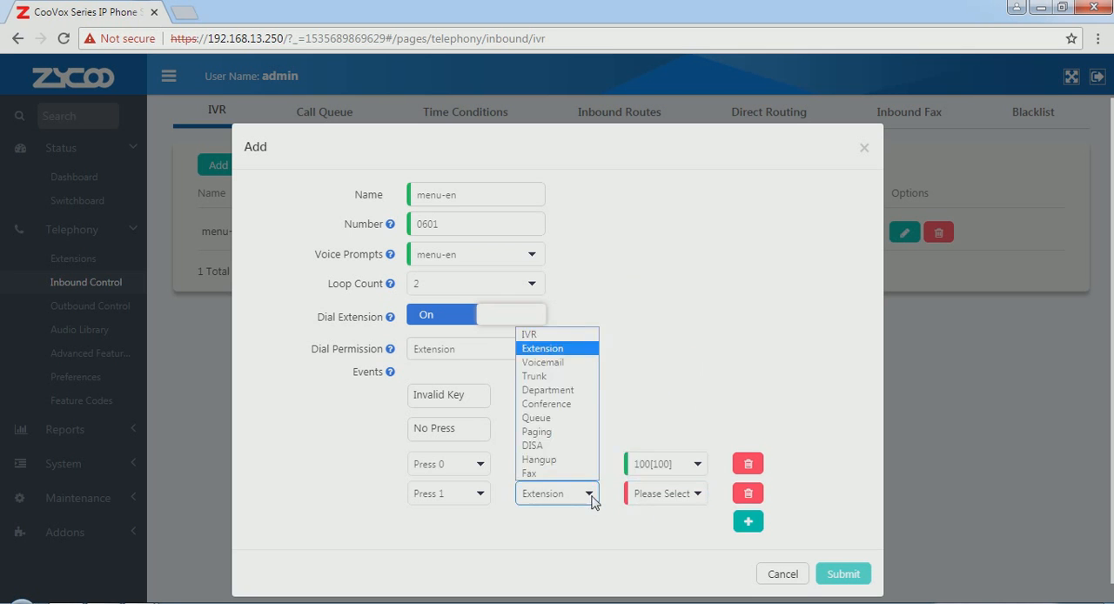
pyautogui.click(569, 391)
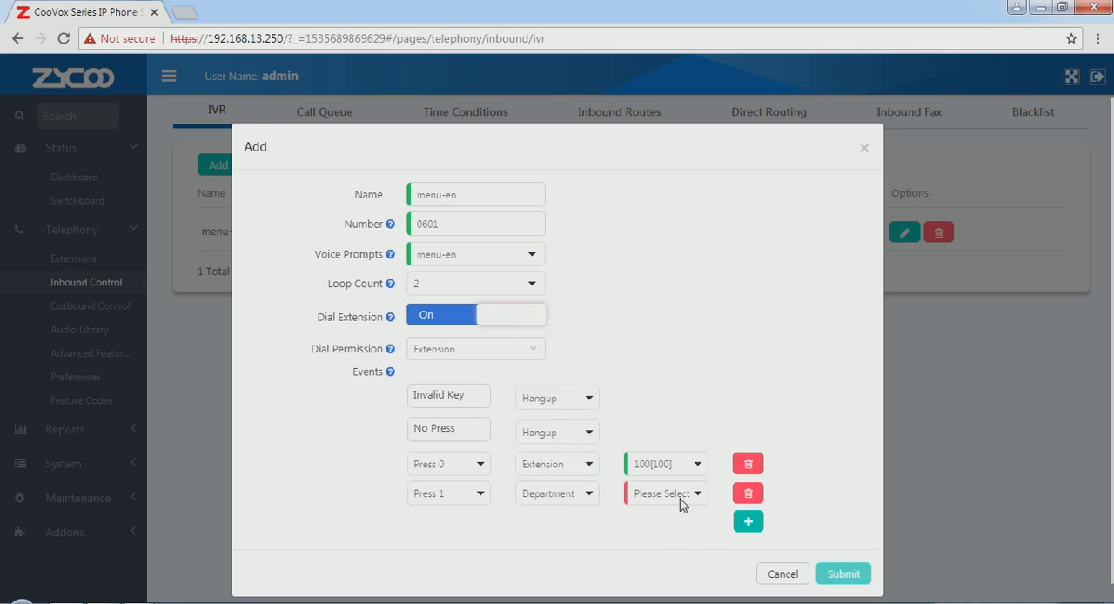
pyautogui.click(693, 498)
pyautogui.click(657, 540)
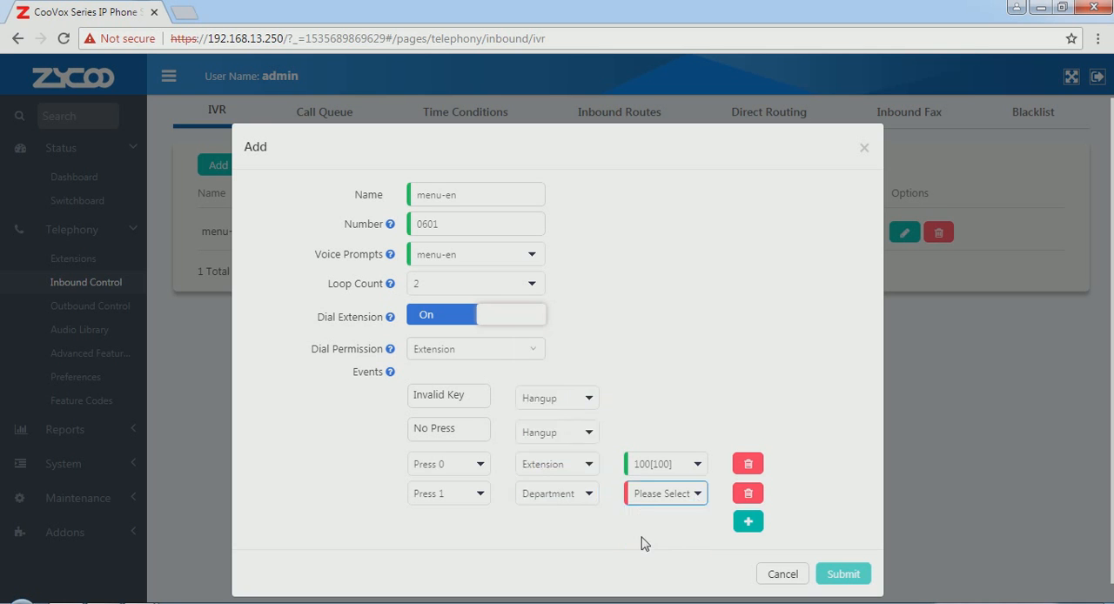
# Step: Add a Press 2 event routed to the queue support-en[0301] and submit the menu-en IVR
pyautogui.click(748, 521)
pyautogui.click(590, 525)
pyautogui.click(571, 448)
pyautogui.click(697, 523)
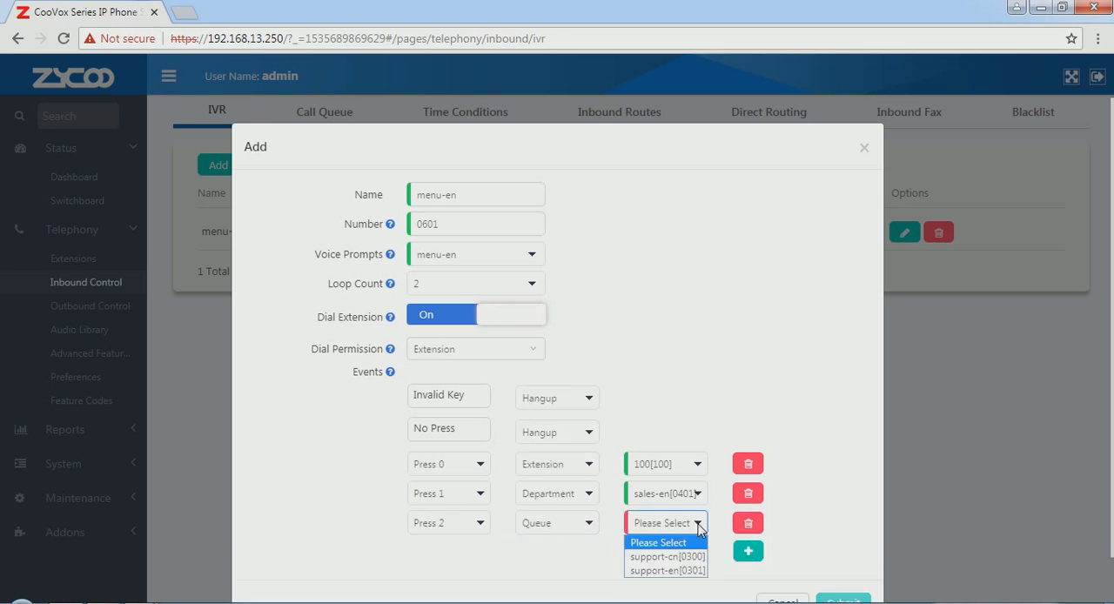
pyautogui.click(665, 571)
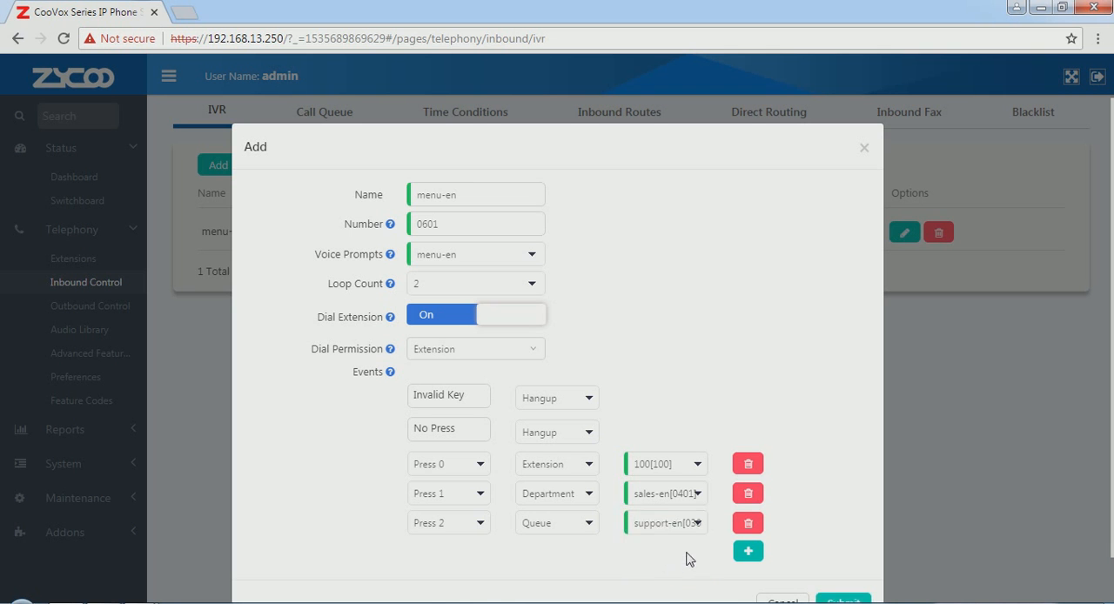
pyautogui.click(841, 600)
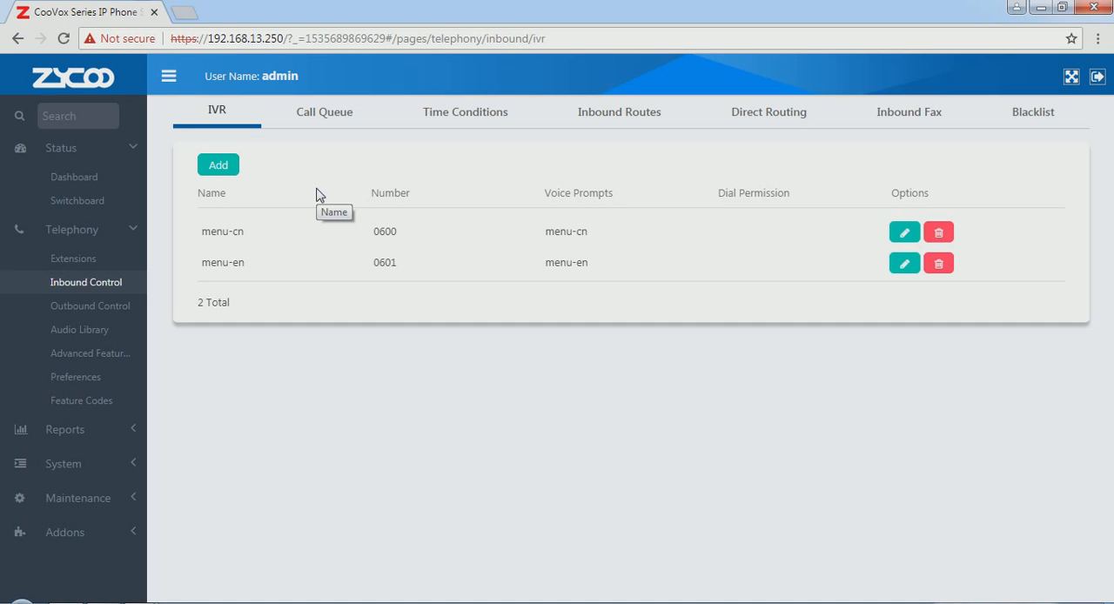
# Step: Start a third IVR named language and assign the language voice prompt
pyautogui.click(220, 167)
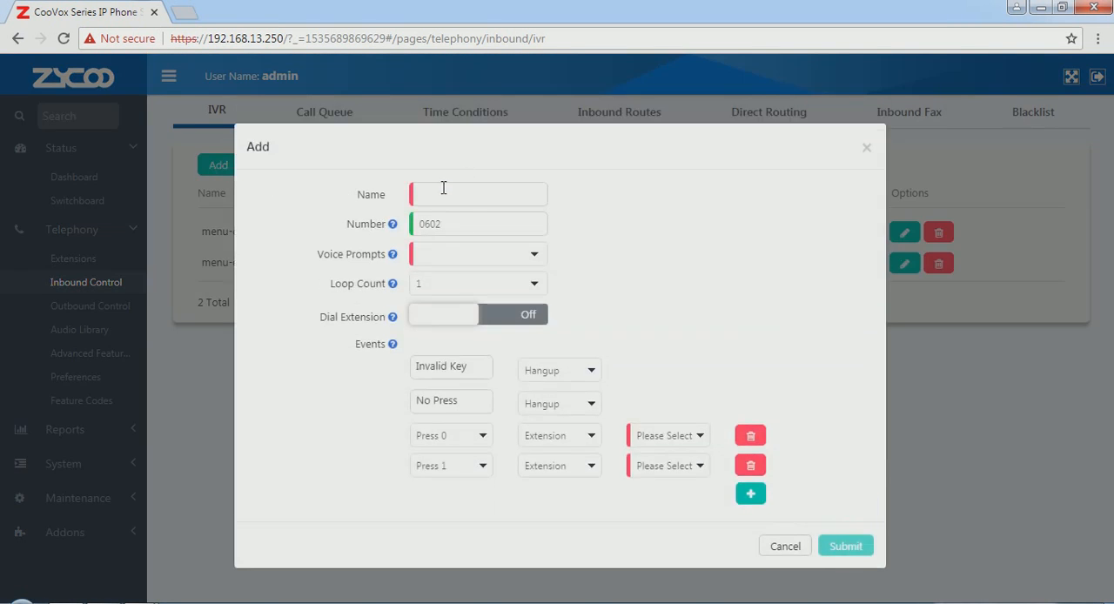
pyautogui.click(441, 193)
pyautogui.write('language')
pyautogui.click(537, 255)
pyautogui.click(485, 275)
# Step: Set the language IVR's loop count to 2 and enable extension dialing
pyautogui.click(533, 286)
pyautogui.click(494, 317)
pyautogui.click(463, 323)
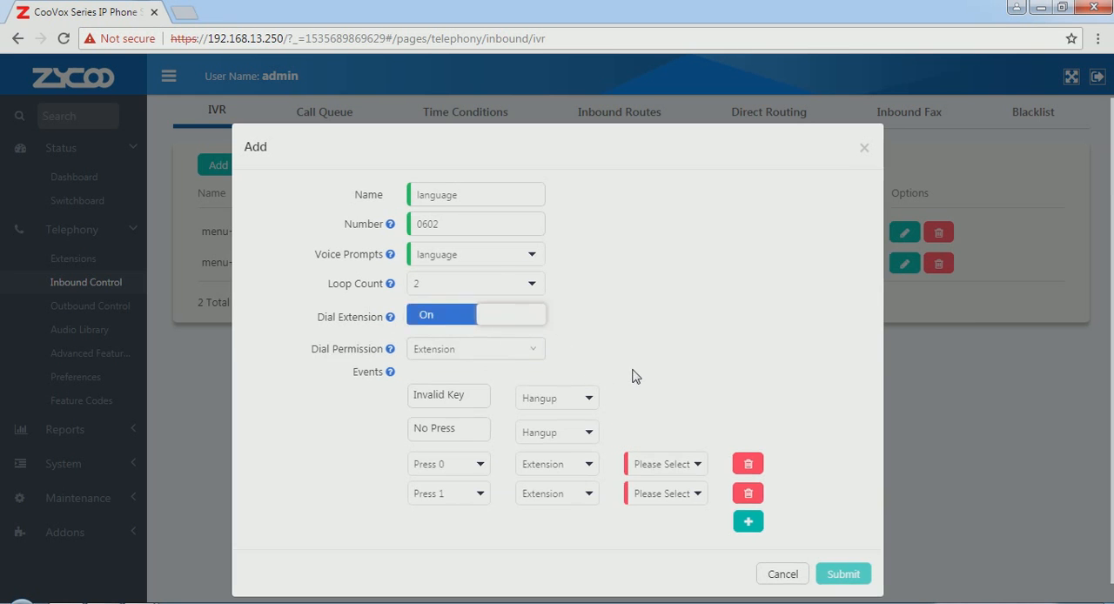
# Step: Route the language IVR's Press 0 event to the IVR menu-cn[0600]
pyautogui.click(594, 469)
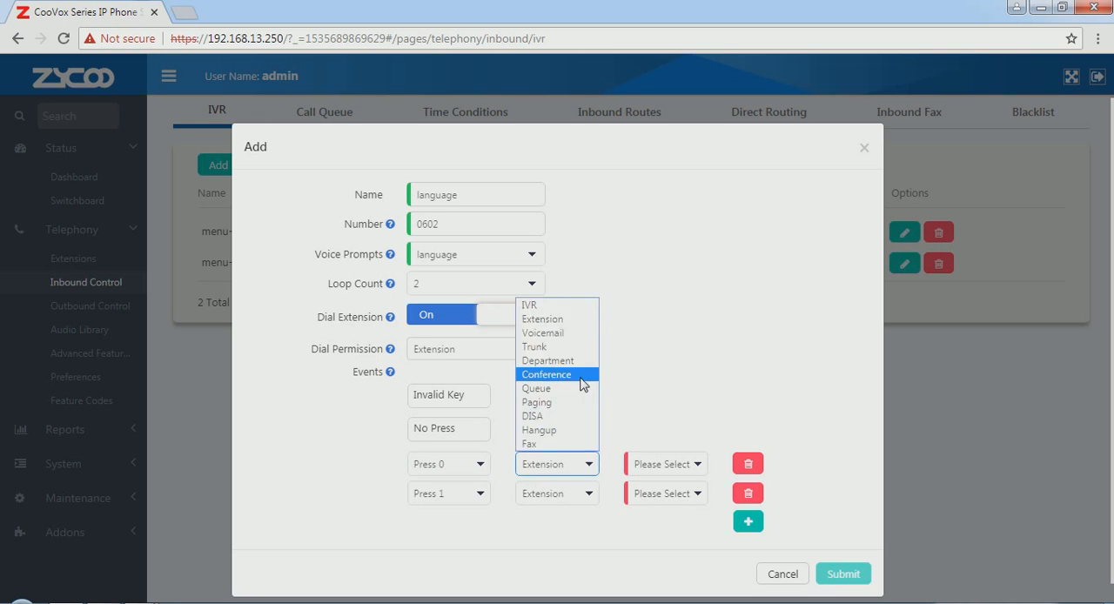
pyautogui.click(575, 307)
pyautogui.click(696, 465)
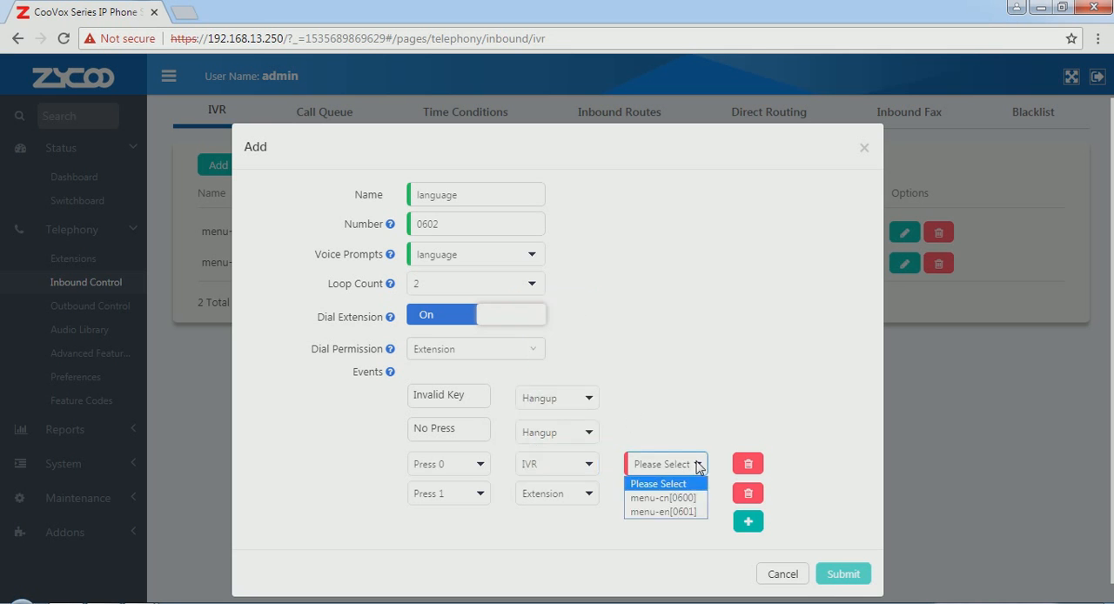
pyautogui.click(627, 498)
# Step: Route the language IVR's Press 1 event to the IVR menu-en[0601] and submit the language IVR
pyautogui.click(590, 496)
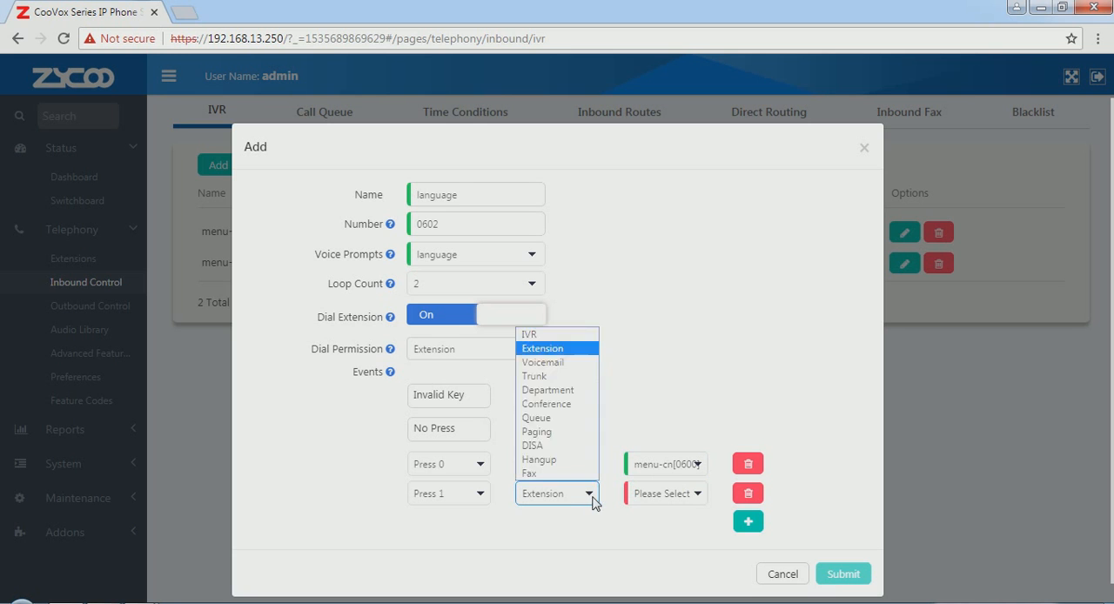
pyautogui.click(531, 334)
pyautogui.click(696, 496)
pyautogui.click(668, 541)
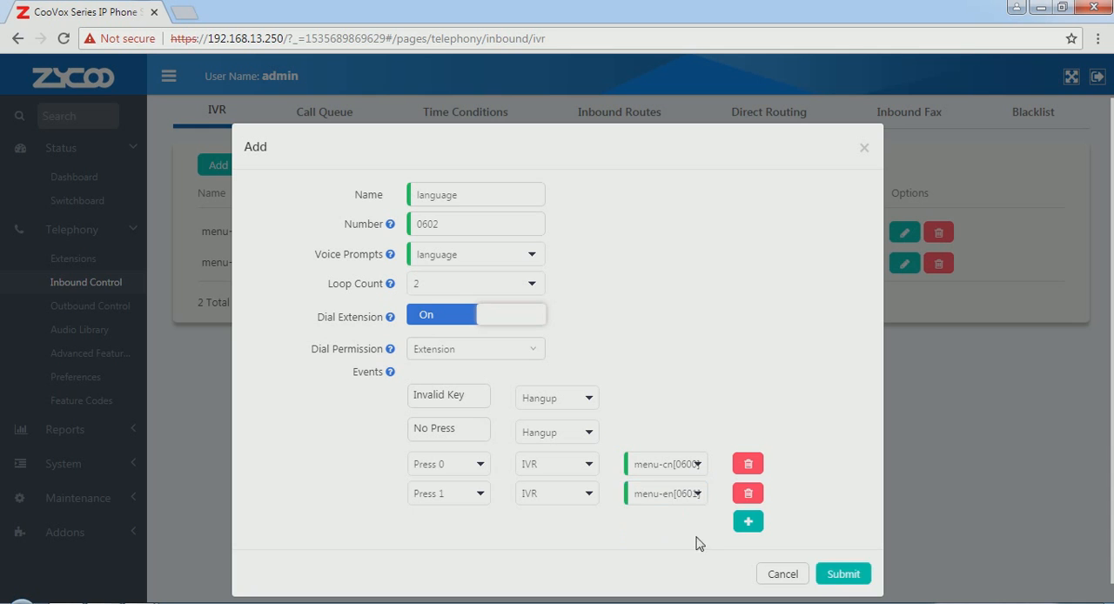
pyautogui.click(837, 580)
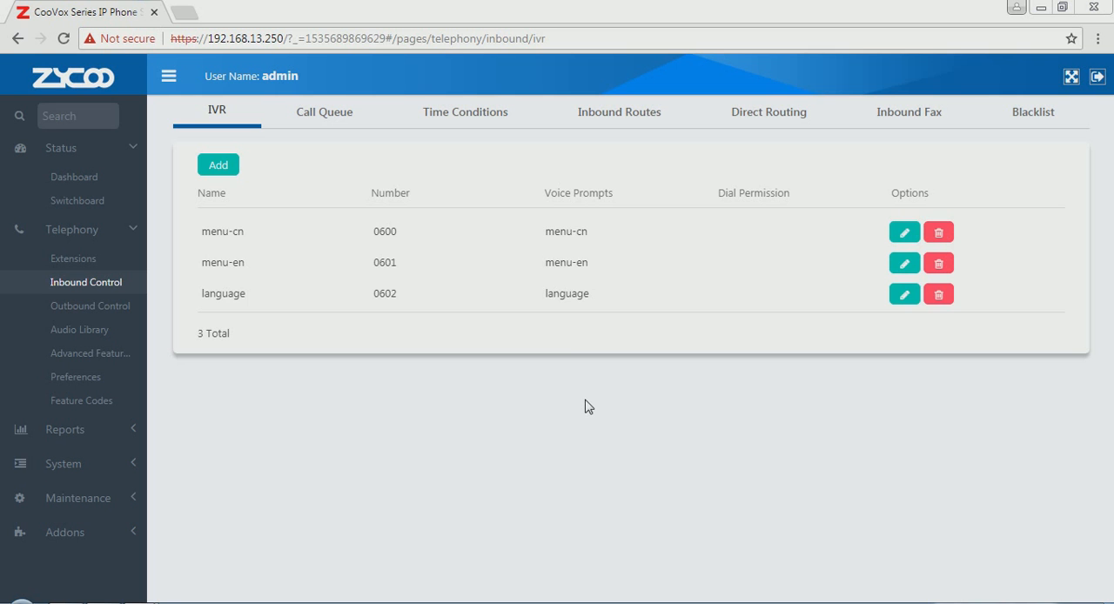
pyautogui.hotkey('alt', 'Tab')
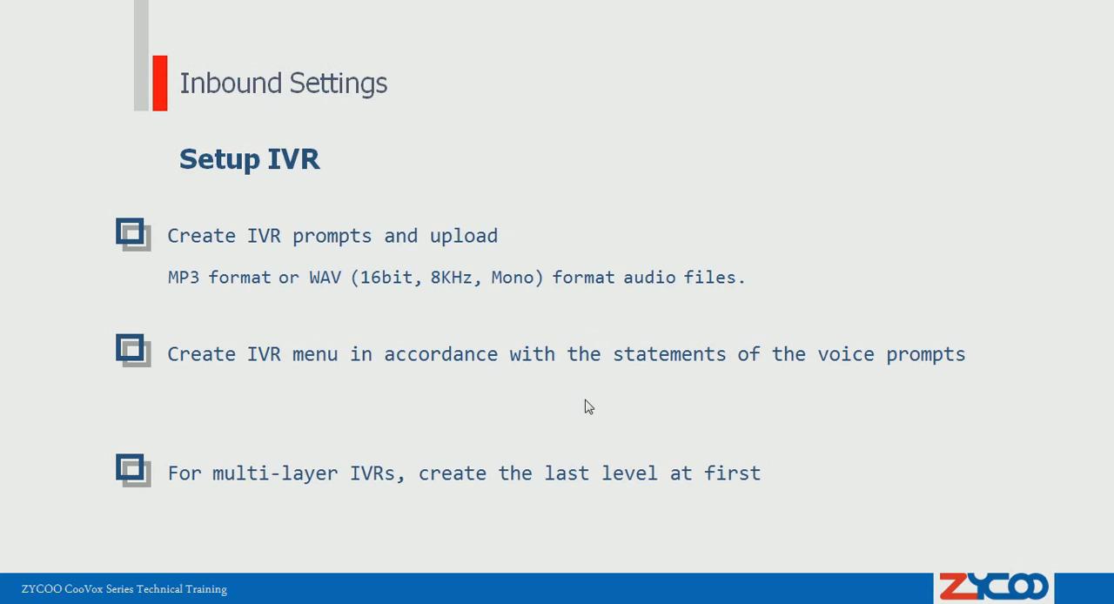
pyautogui.click(586, 400)
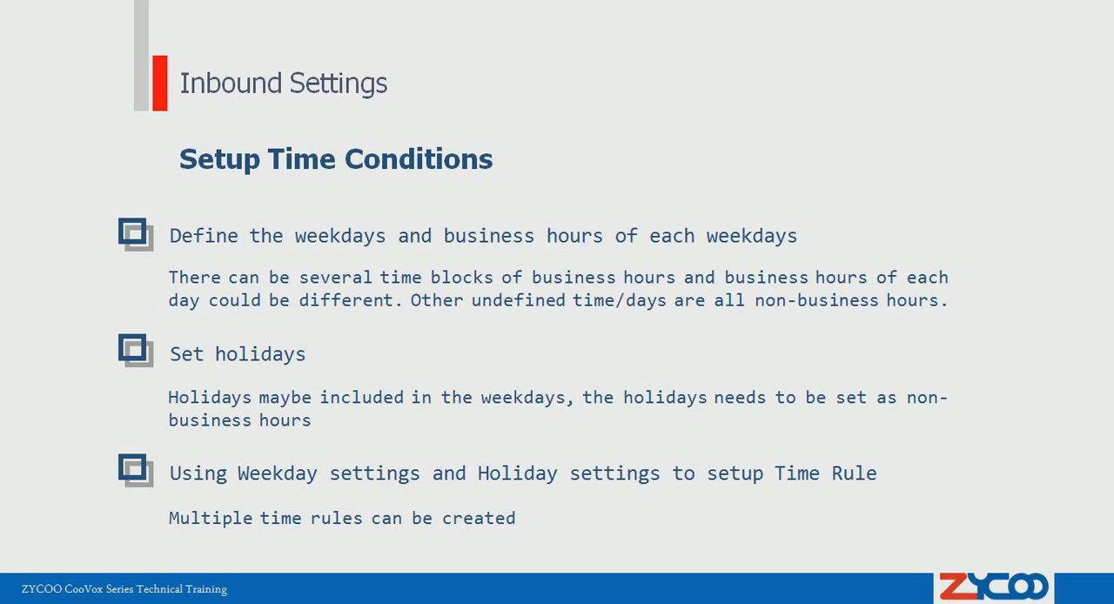
pyautogui.hotkey('alt', 'Tab')
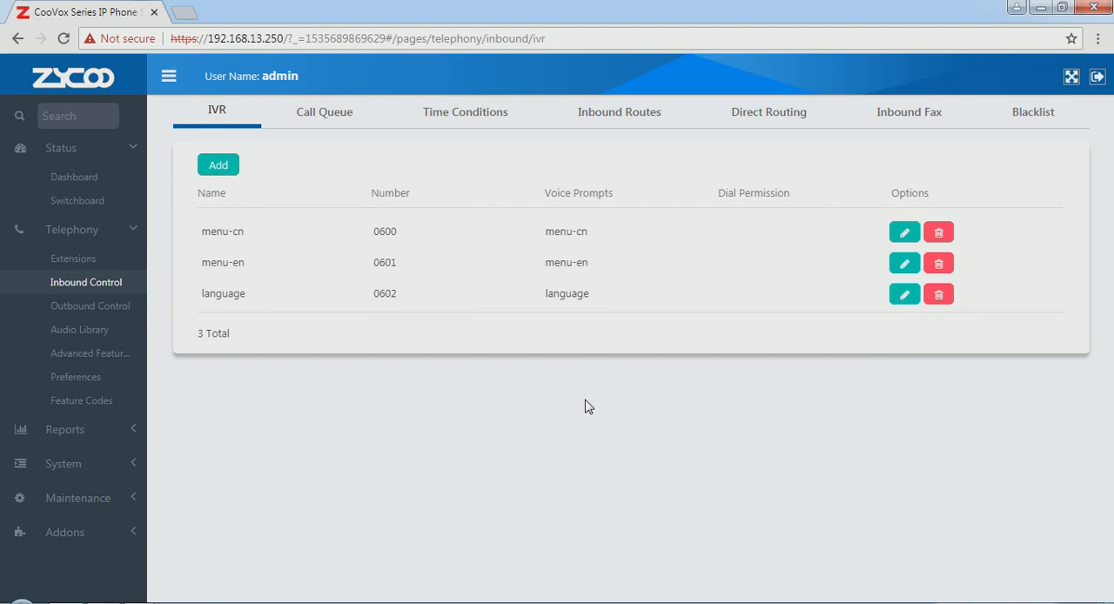
# Step: Review the default office time weekday schedule and the myholidays holiday list in the time conditions without changing them
pyautogui.click(459, 120)
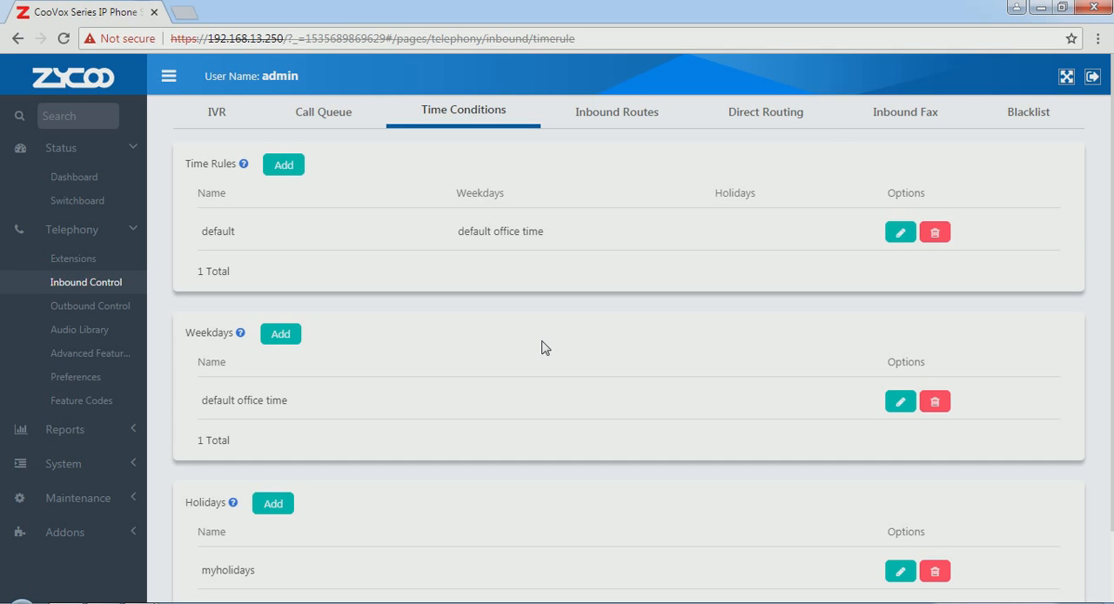
pyautogui.click(900, 401)
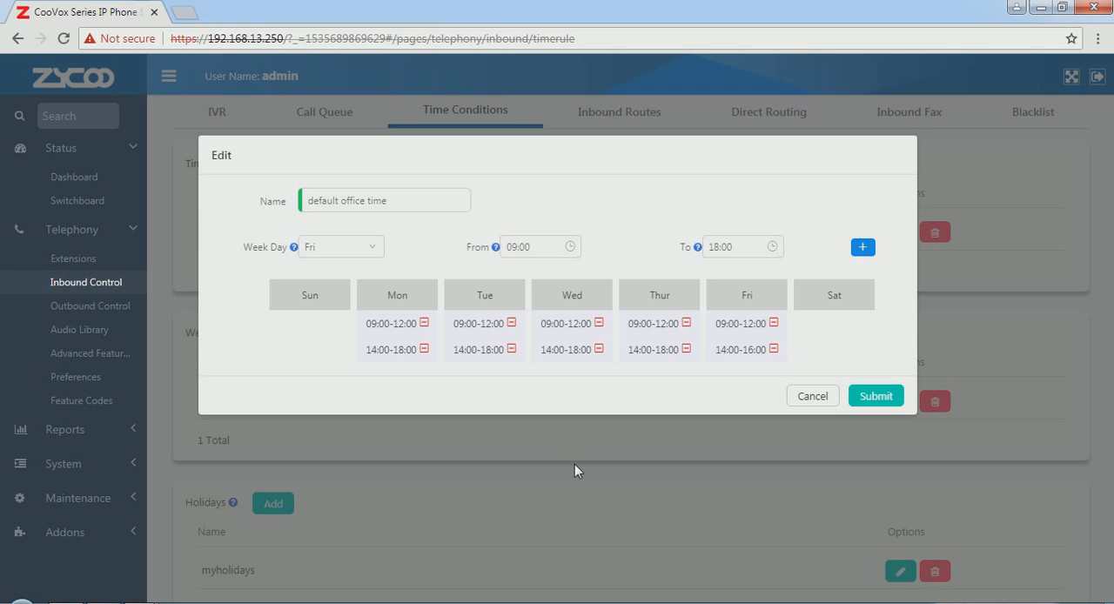
pyautogui.click(811, 398)
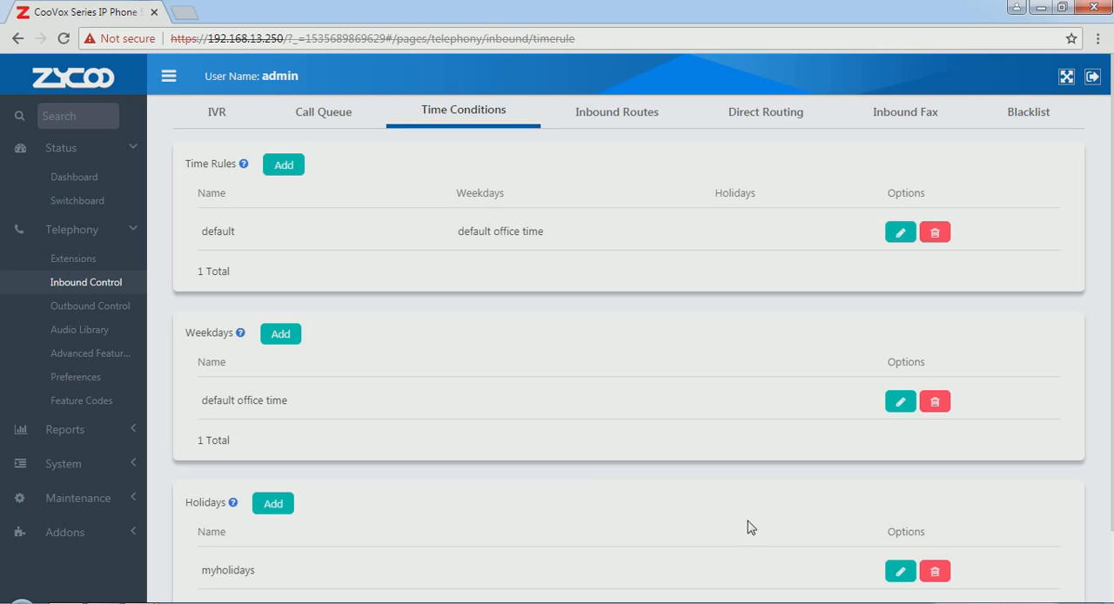
pyautogui.click(901, 574)
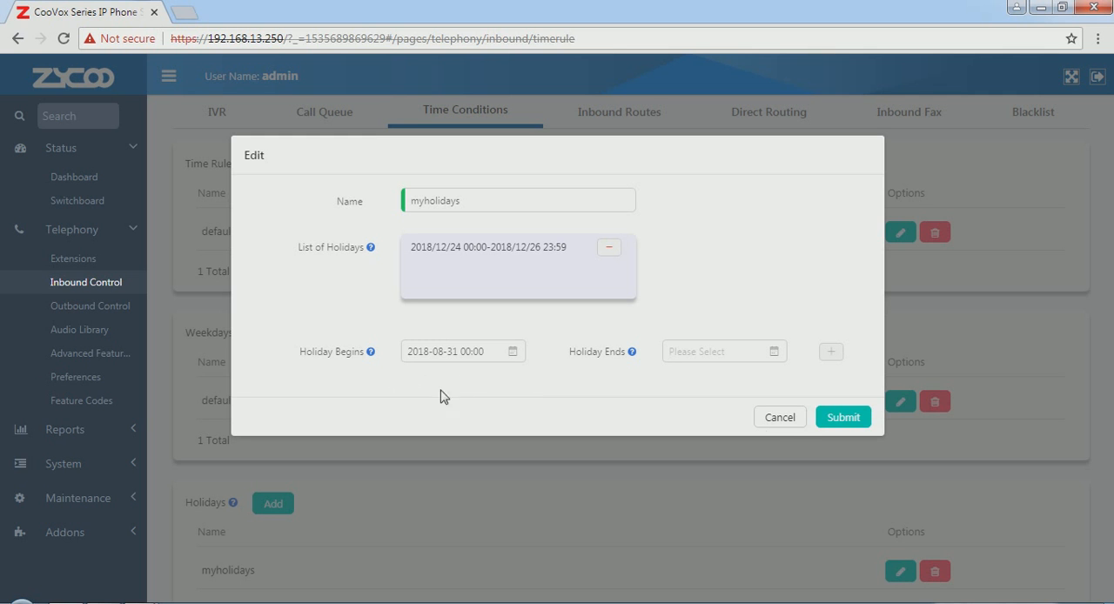
pyautogui.click(591, 490)
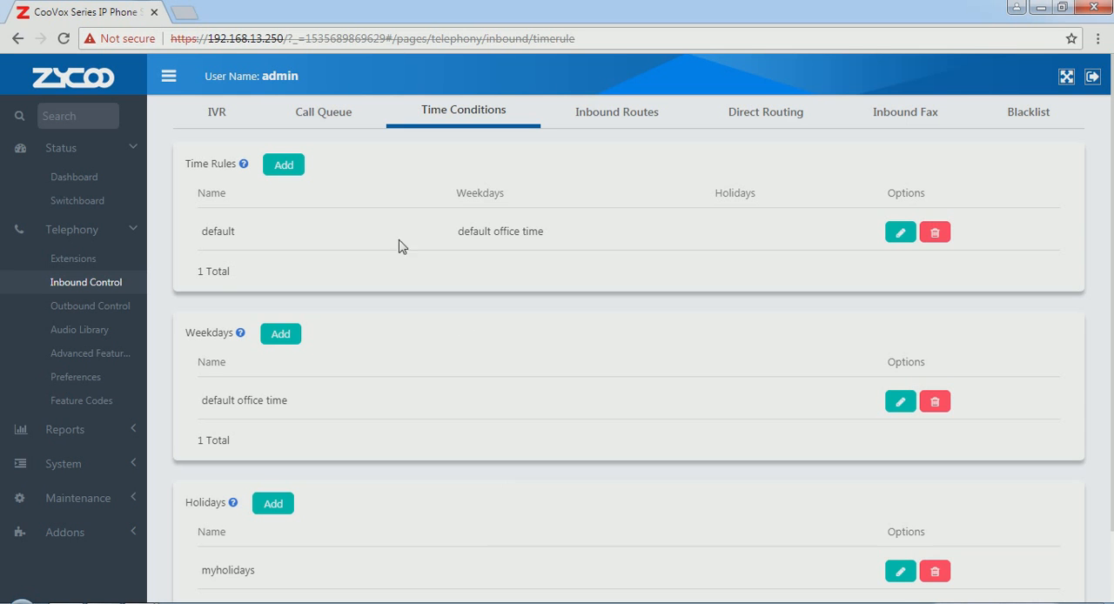
# Step: Assign the myholidays holiday list to the default time rule and submit the rule
pyautogui.click(892, 241)
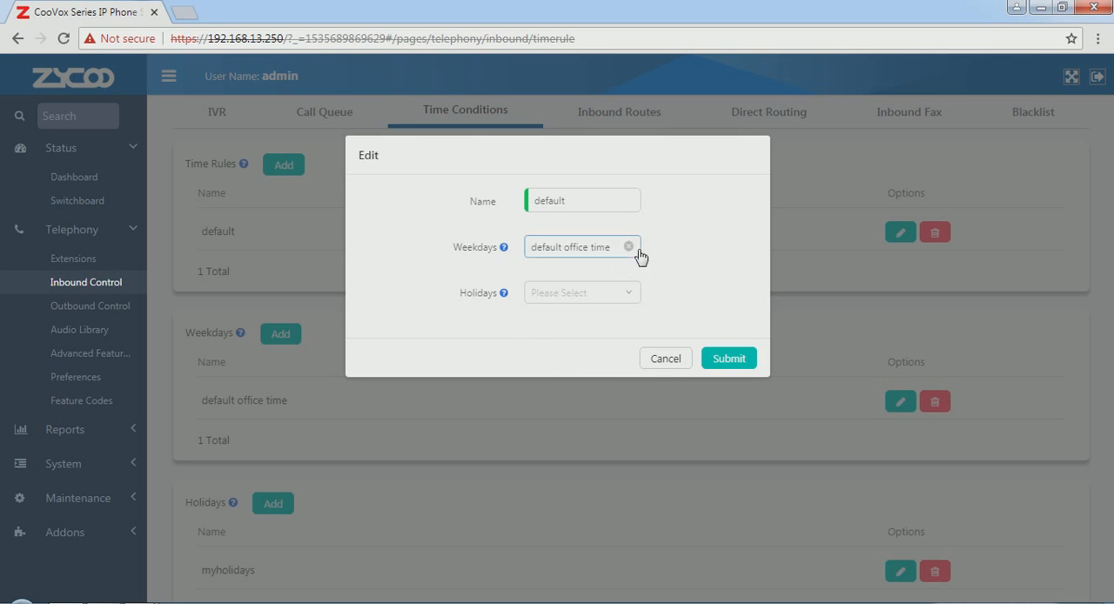
pyautogui.click(631, 300)
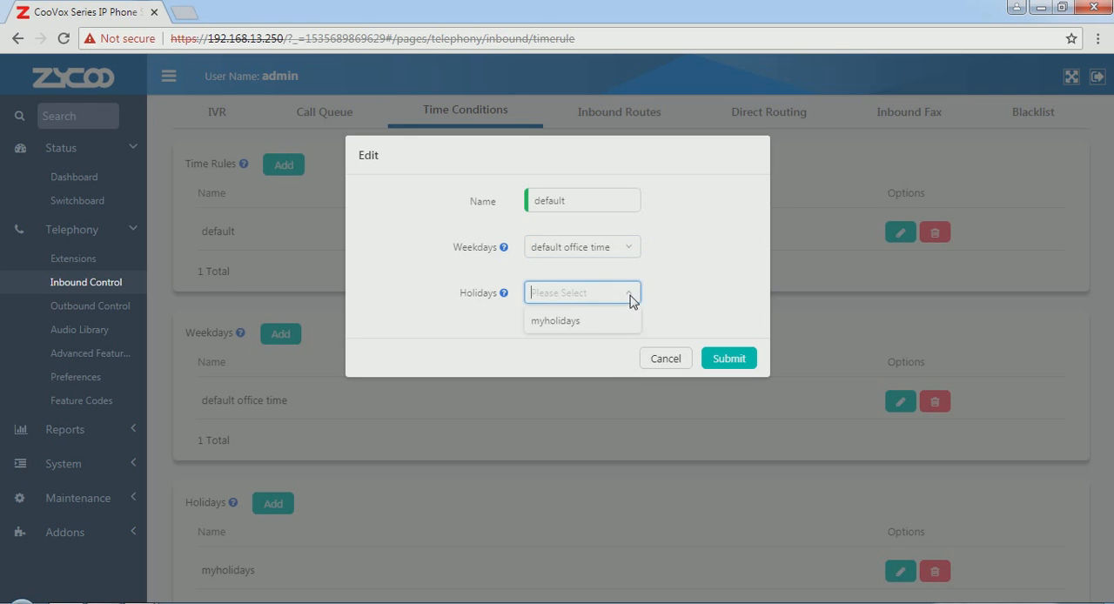
pyautogui.click(673, 263)
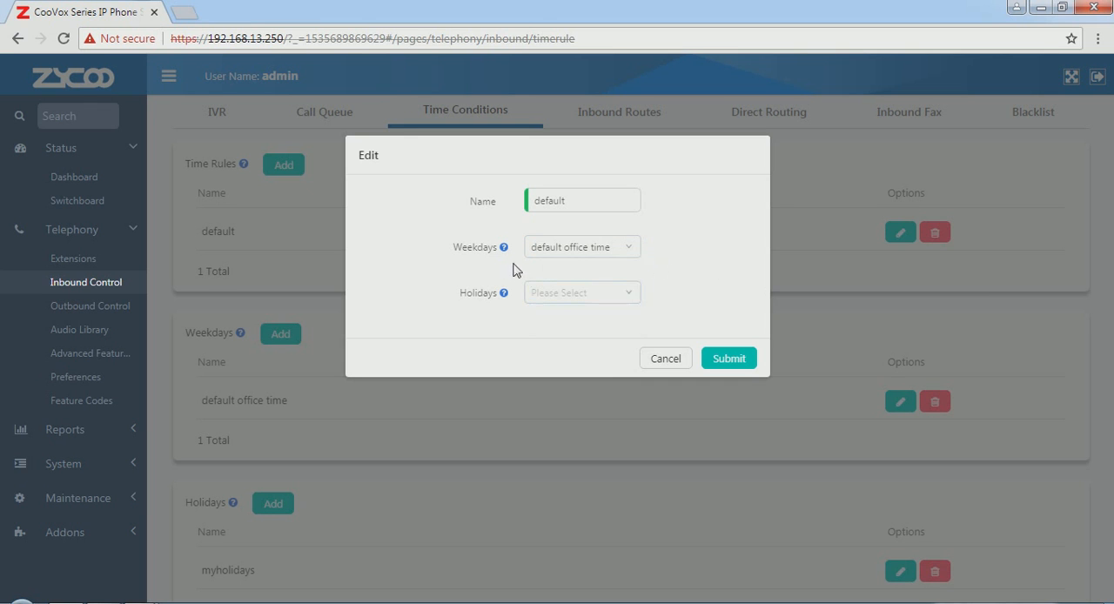
pyautogui.click(631, 300)
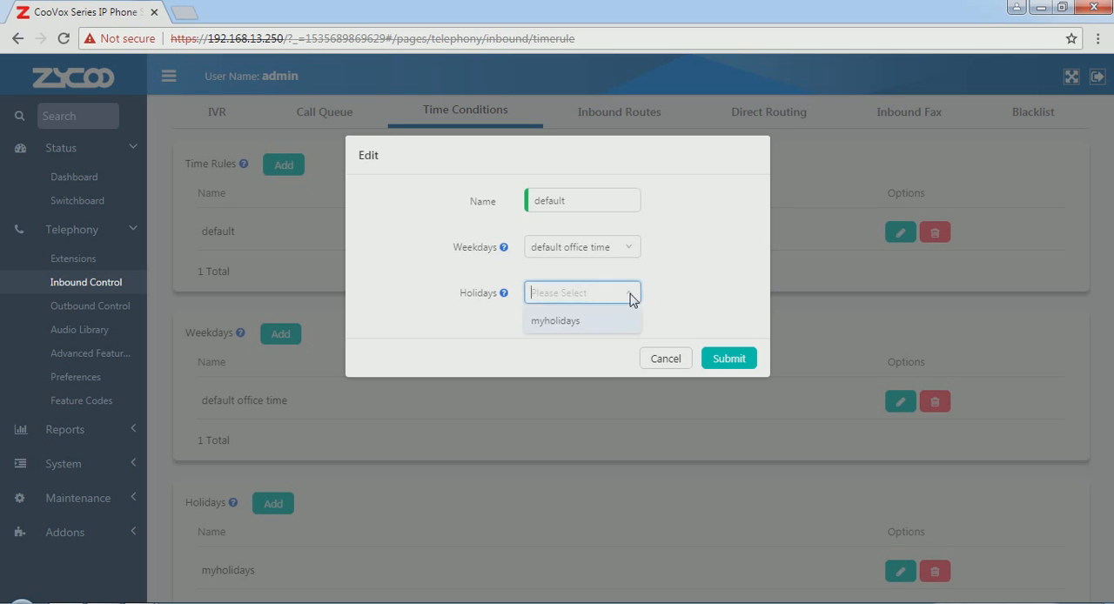
pyautogui.click(580, 324)
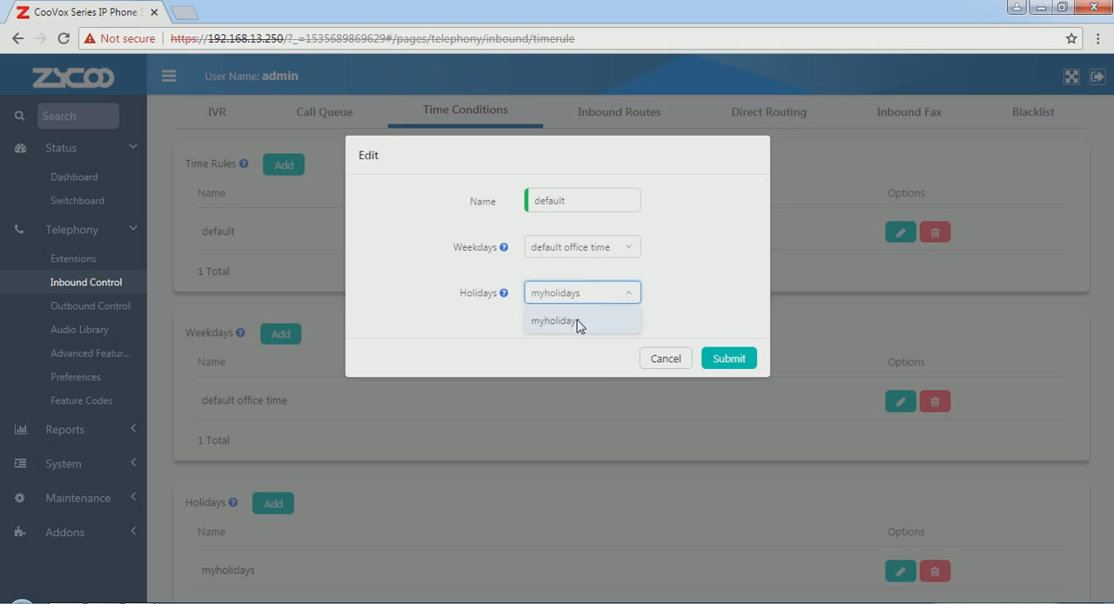
pyautogui.click(727, 360)
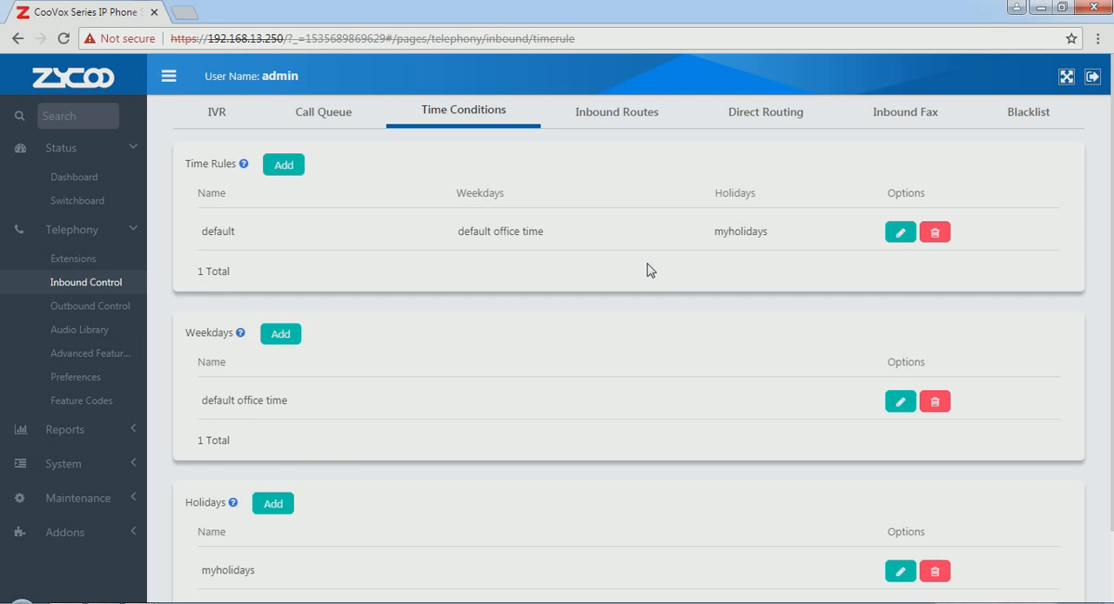
pyautogui.hotkey('alt', 'Tab')
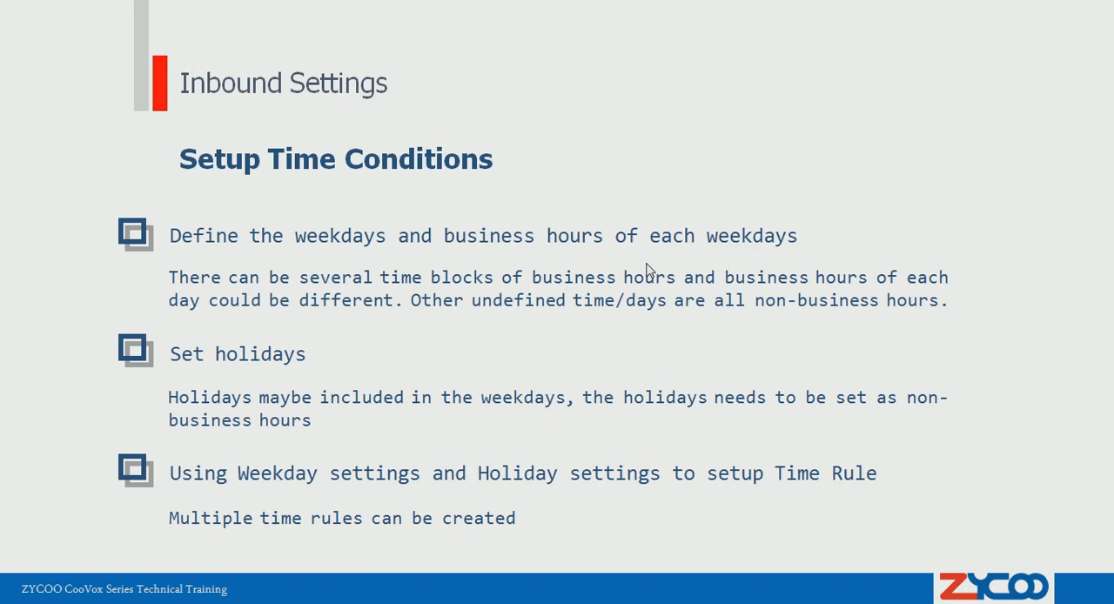
pyautogui.click(634, 265)
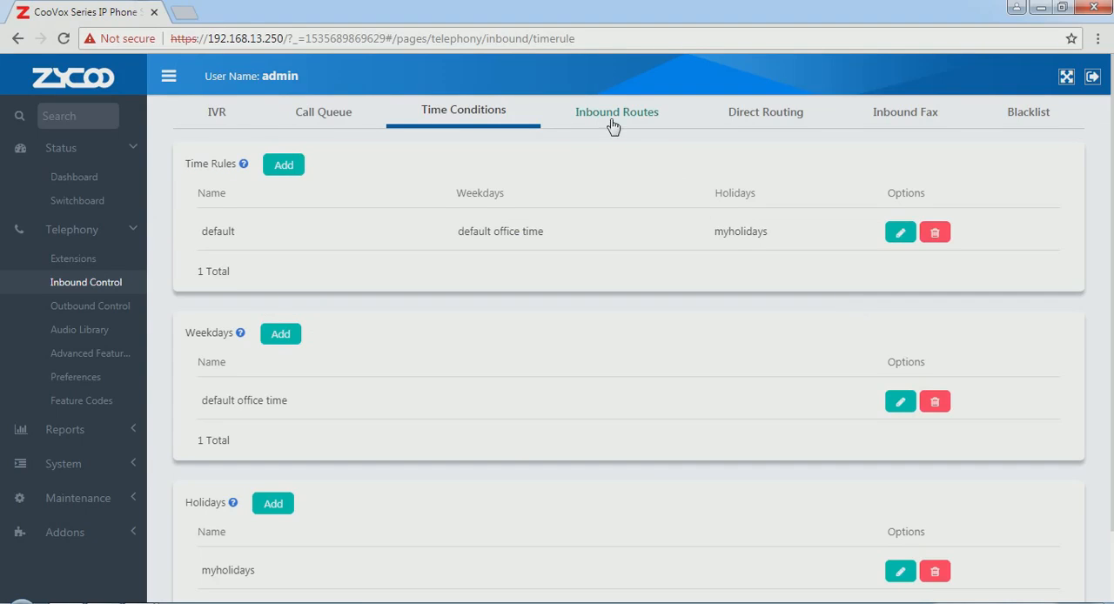
# Step: Start a bulk edit of the inbound routes for all trunks and set their time rule to default
pyautogui.click(612, 124)
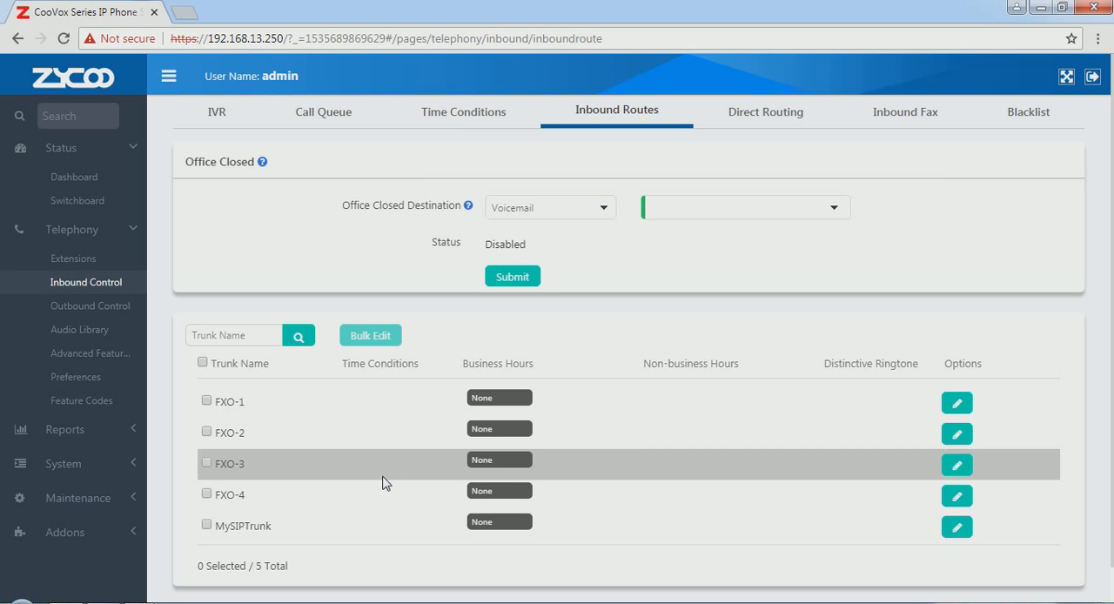
pyautogui.click(202, 363)
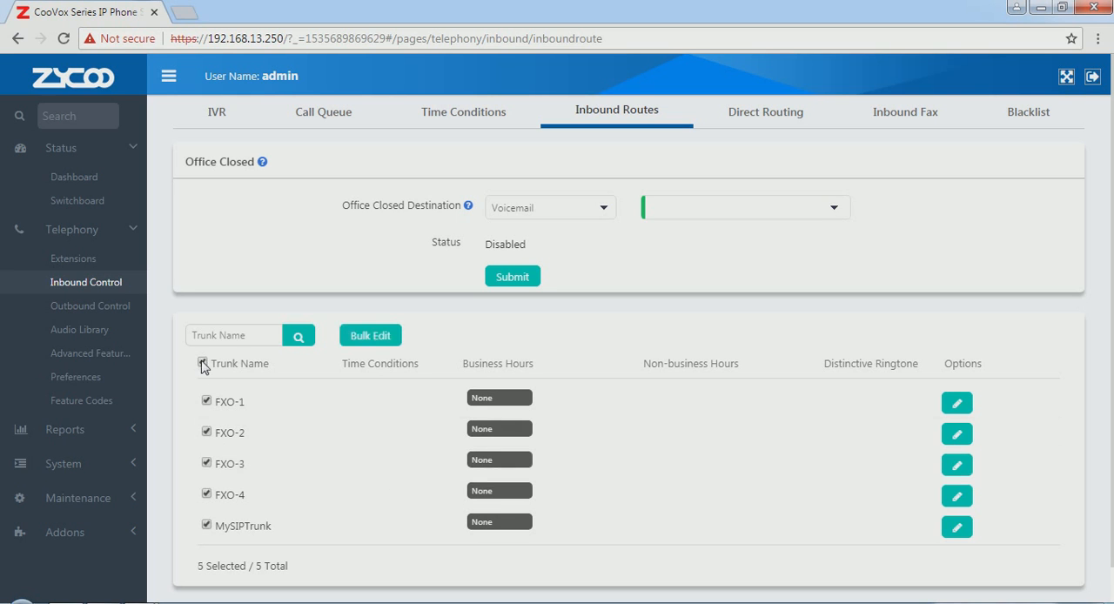
pyautogui.click(371, 336)
pyautogui.click(536, 234)
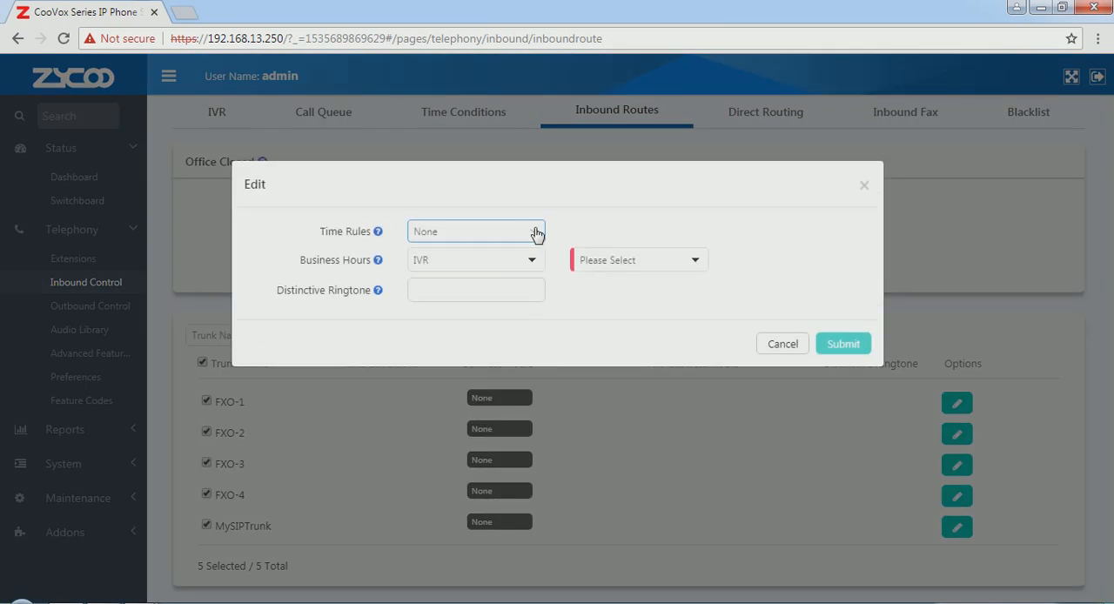
pyautogui.click(341, 238)
pyautogui.click(537, 234)
pyautogui.click(449, 289)
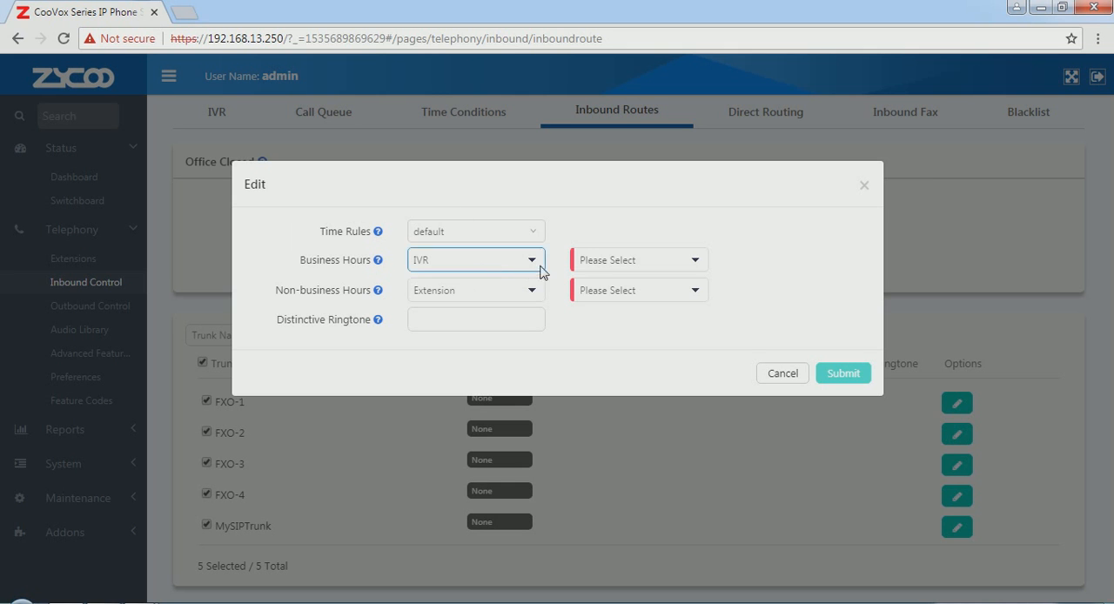
# Step: Route the trunks' business hours to the IVR language[0602] and non-business hours to voicemail 100[100], and submit the bulk edit
pyautogui.click(694, 263)
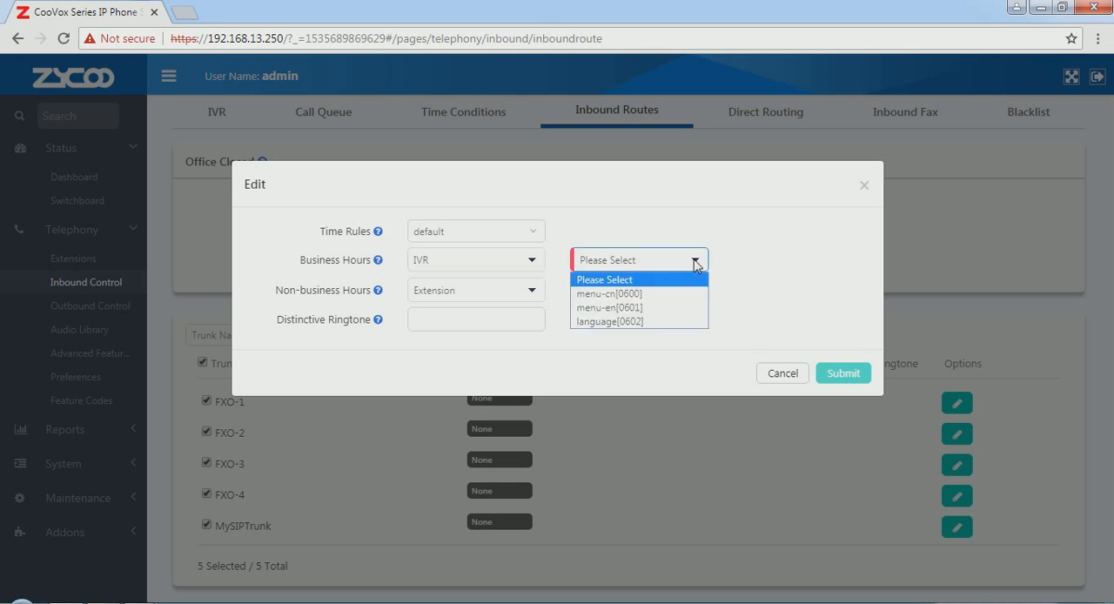
pyautogui.click(667, 324)
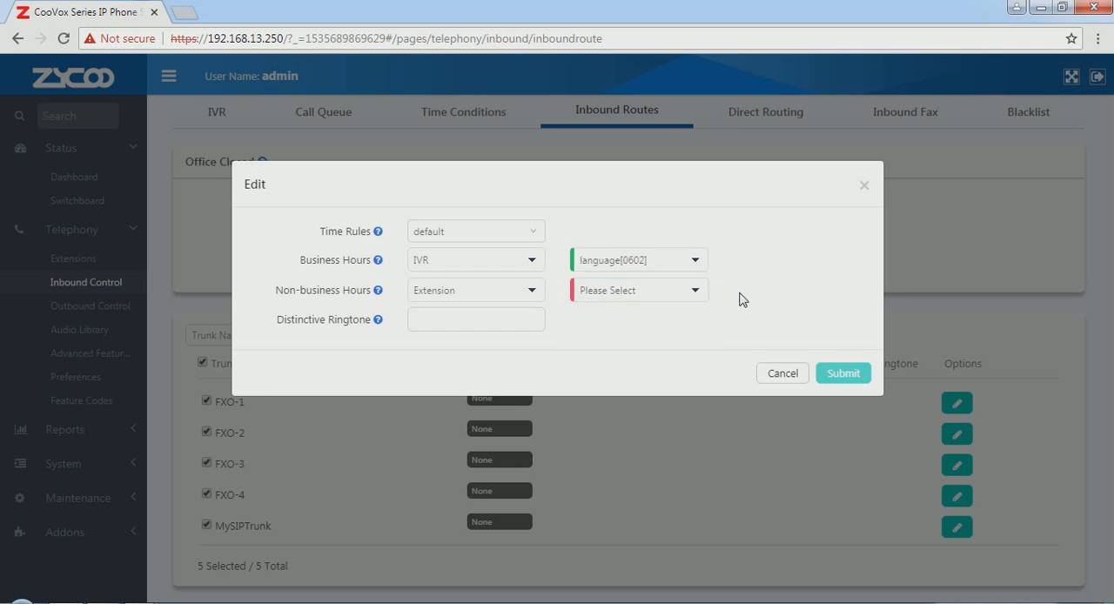
pyautogui.click(534, 293)
pyautogui.click(491, 338)
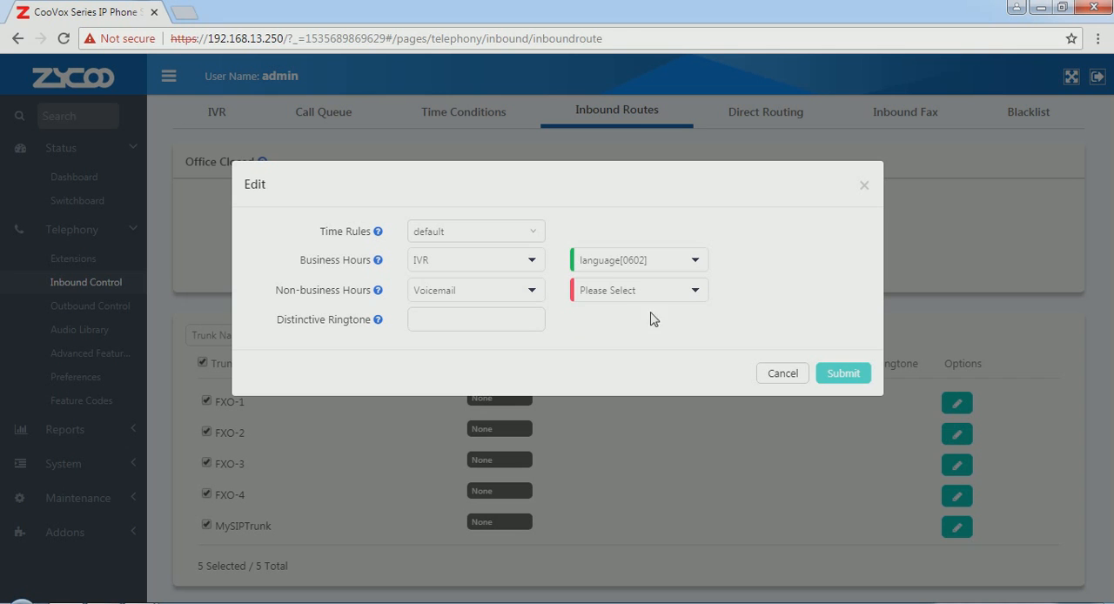
pyautogui.click(697, 297)
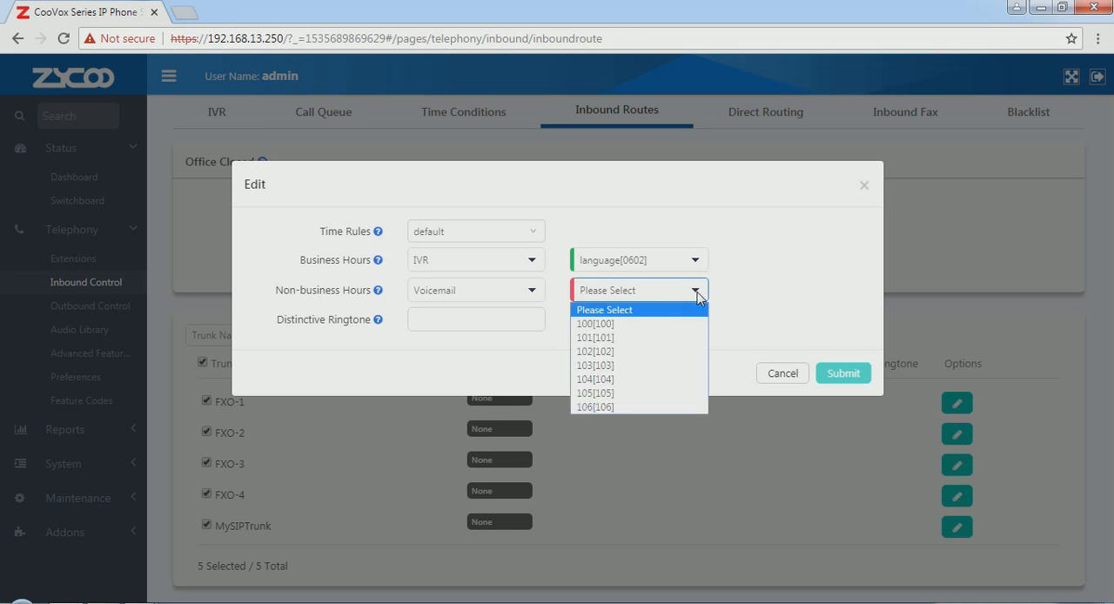
pyautogui.click(638, 323)
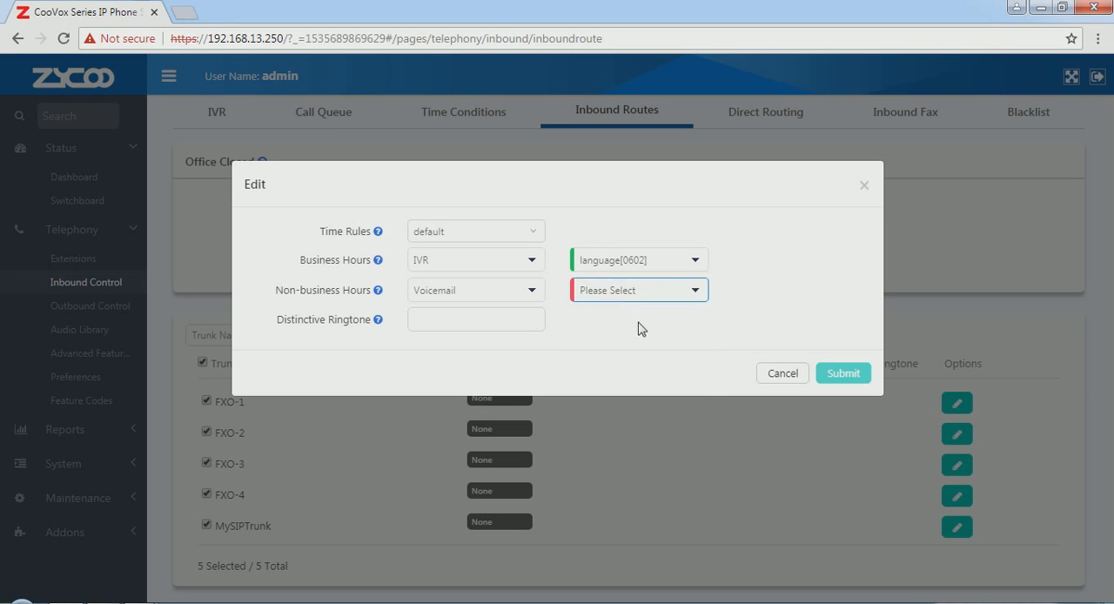
pyautogui.click(834, 377)
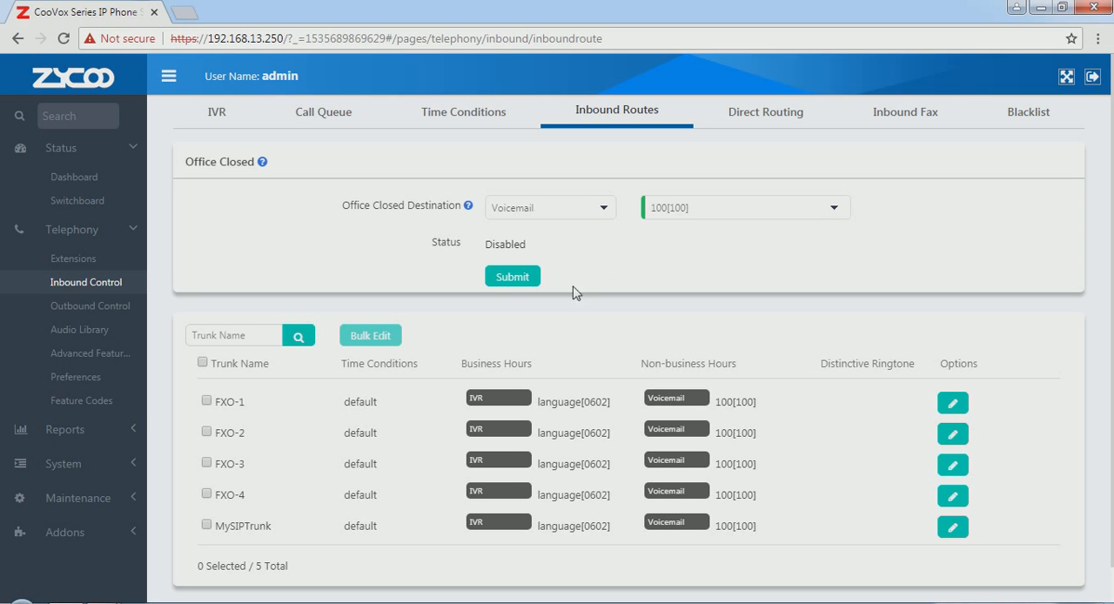
# Step: Examine the Office Closed on and off codes among the telephony feature codes
pyautogui.click(91, 403)
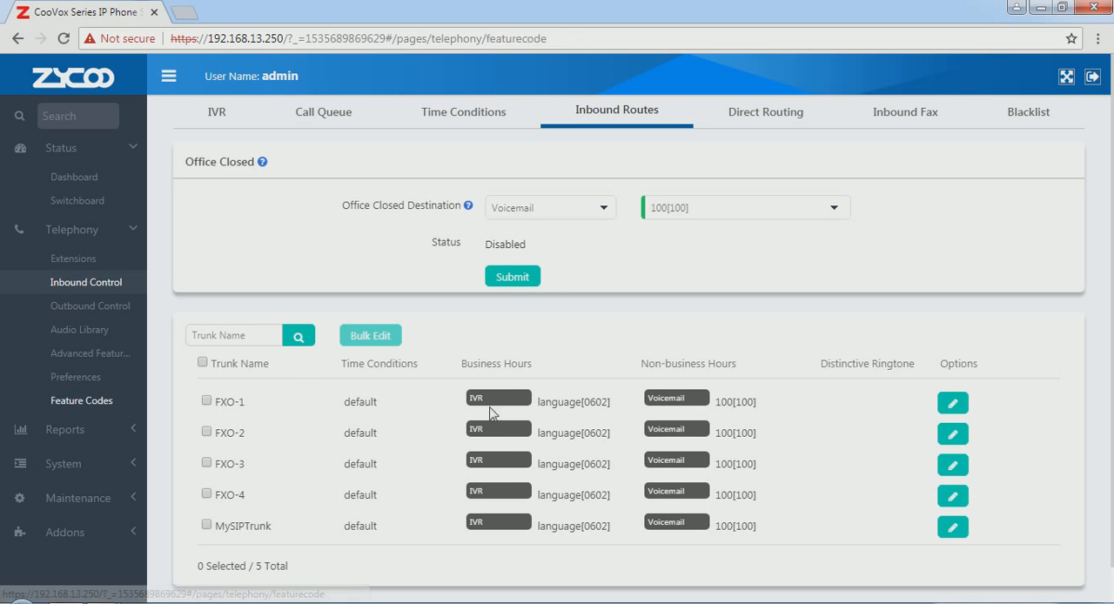
pyautogui.scroll(-5, 549, 435)
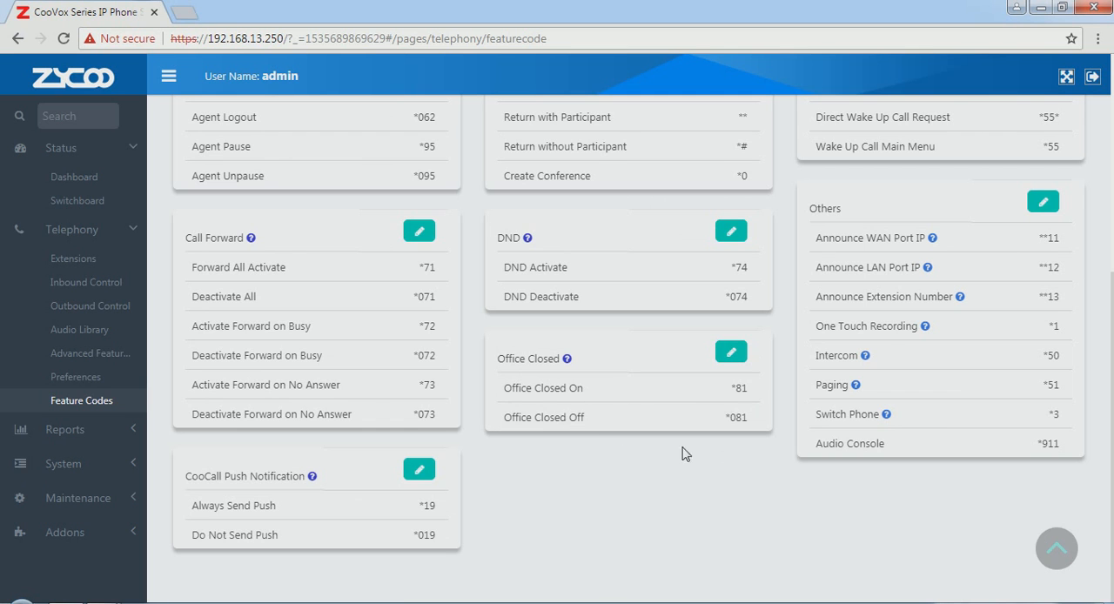
pyautogui.moveTo(504, 387); pyautogui.dragTo(605, 430)
pyautogui.click(709, 476)
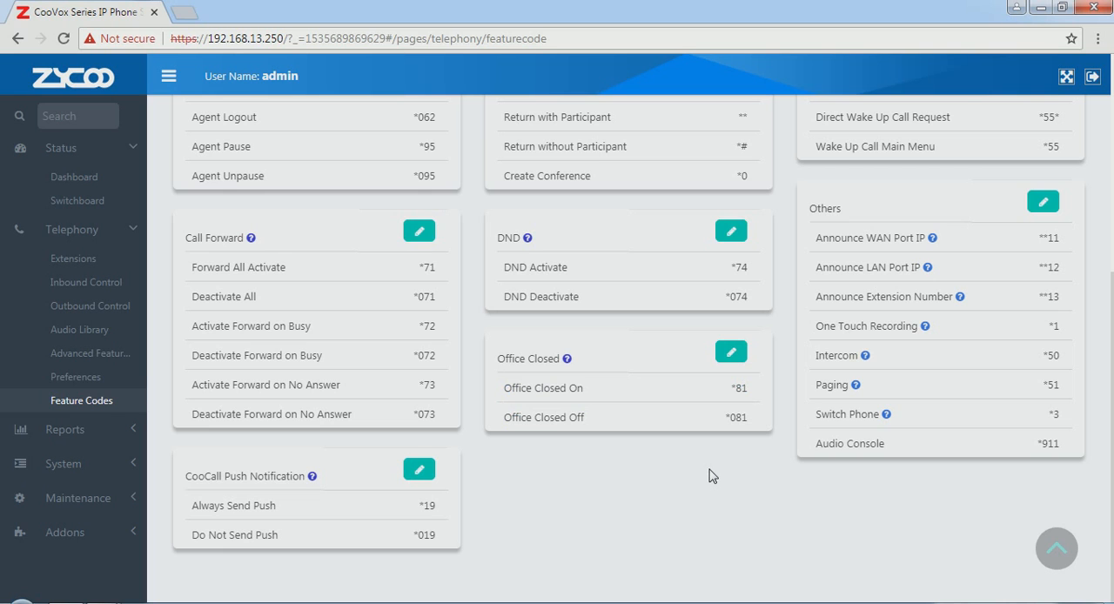
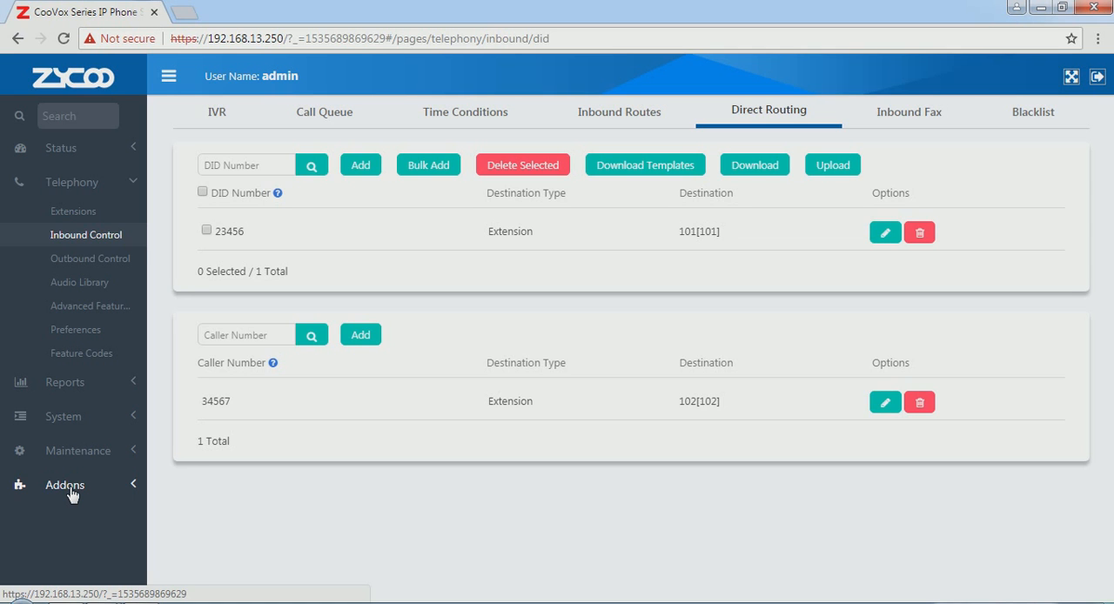
# Step: Open the ZYCOO Proxy addon settings and review the external domain in the registration form
pyautogui.click(72, 494)
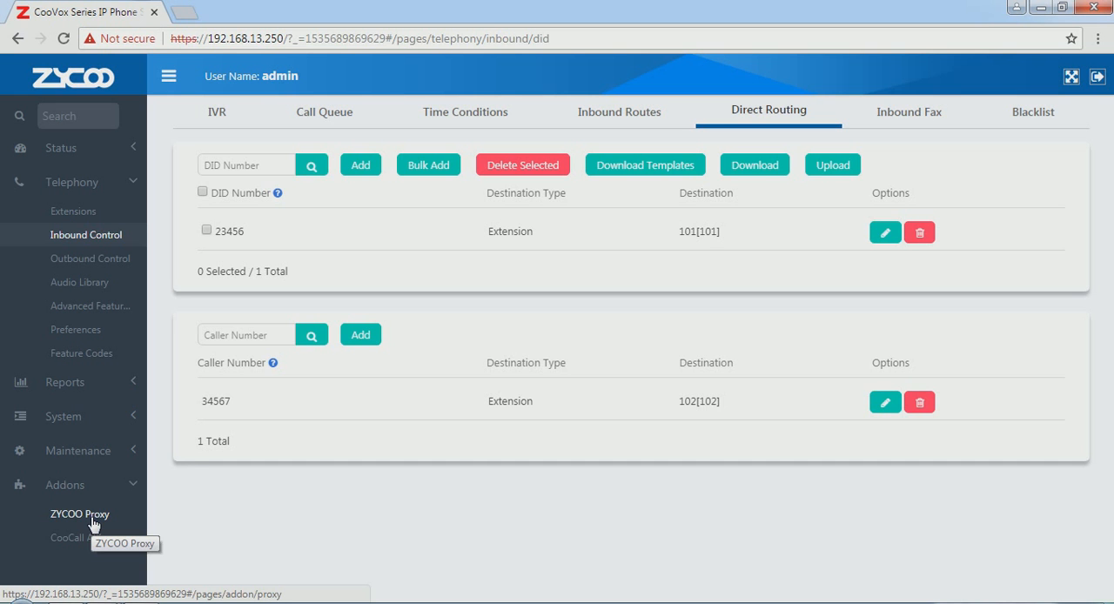
pyautogui.click(93, 521)
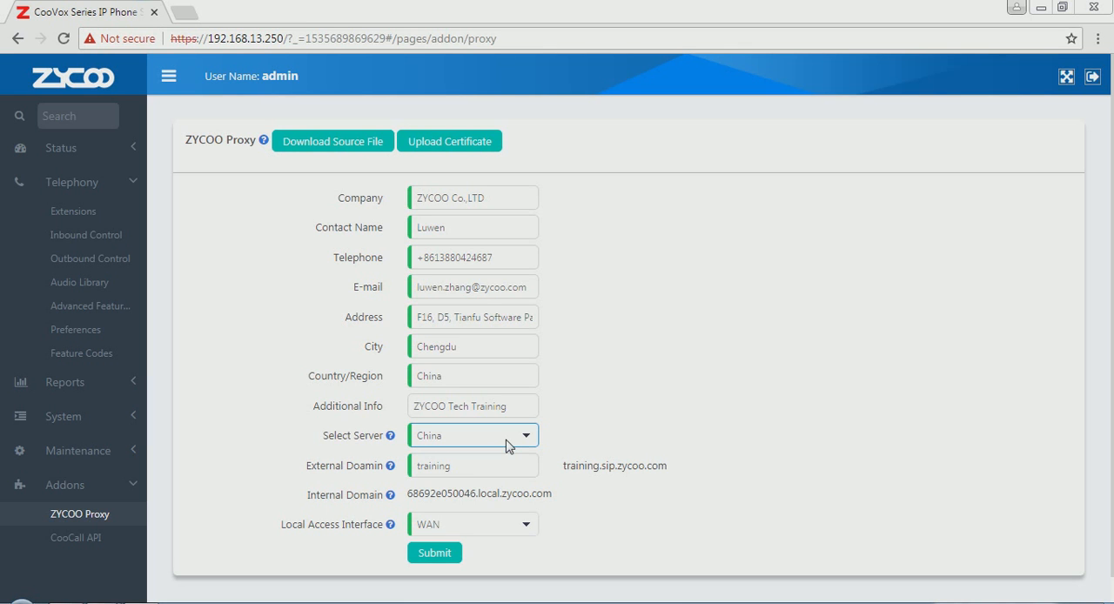
pyautogui.click(508, 468)
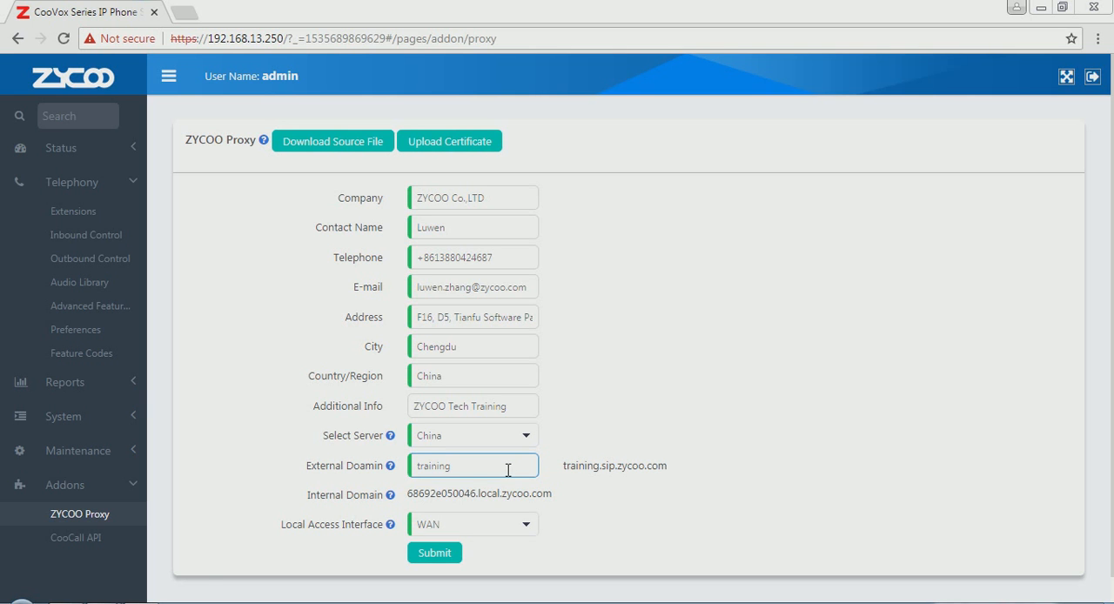
pyautogui.click(572, 485)
# Step: Switch to the ProxyLicense folder in Windows Explorer, check the trainingsip.zx certificate file, and return to the browser
pyautogui.click(190, 602)
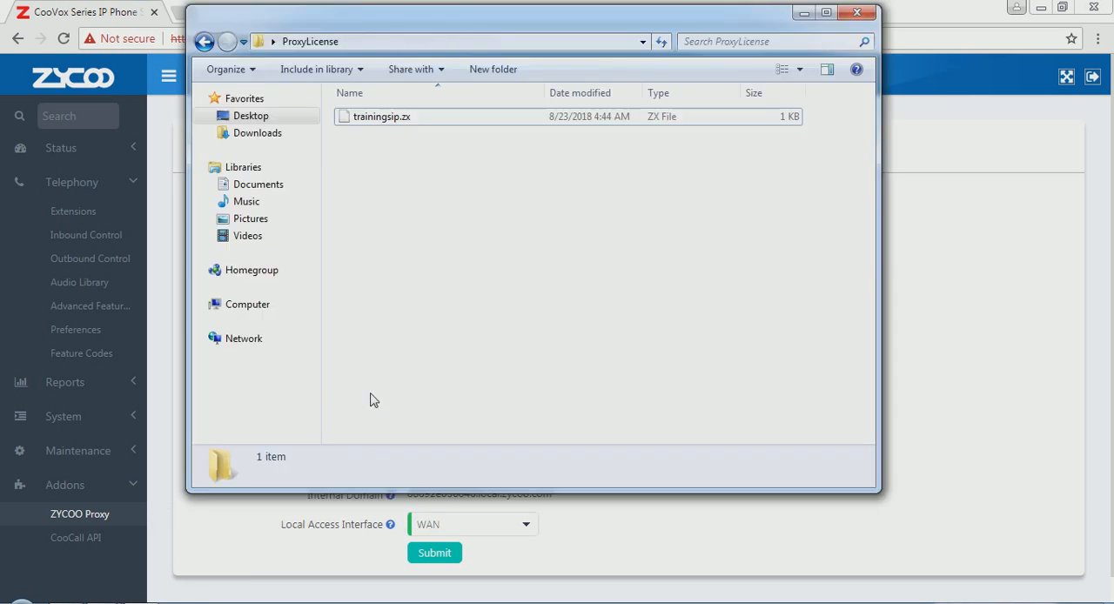
pyautogui.click(396, 120)
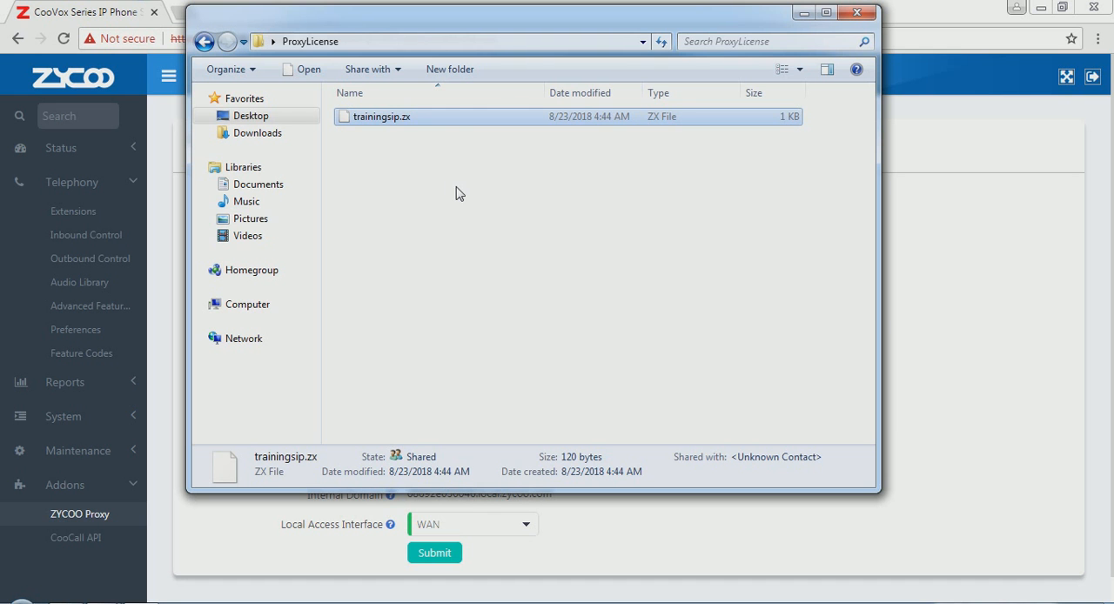
pyautogui.click(940, 355)
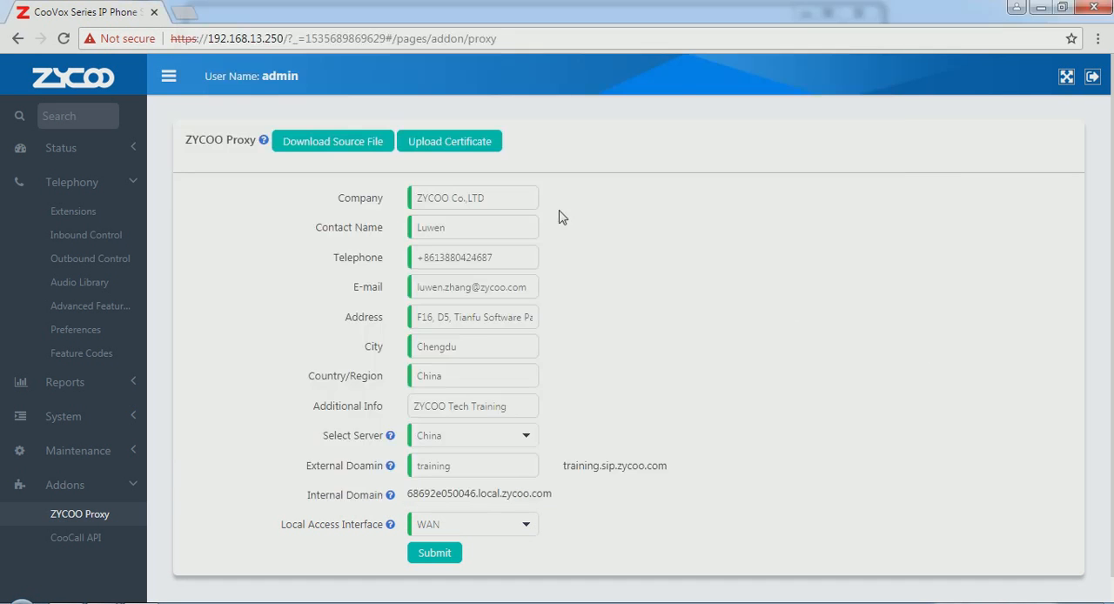
# Step: Upload the certificate file trainingsip.zx from the ProxyLicense folder on the Desktop to ZYCOO Proxy
pyautogui.click(453, 146)
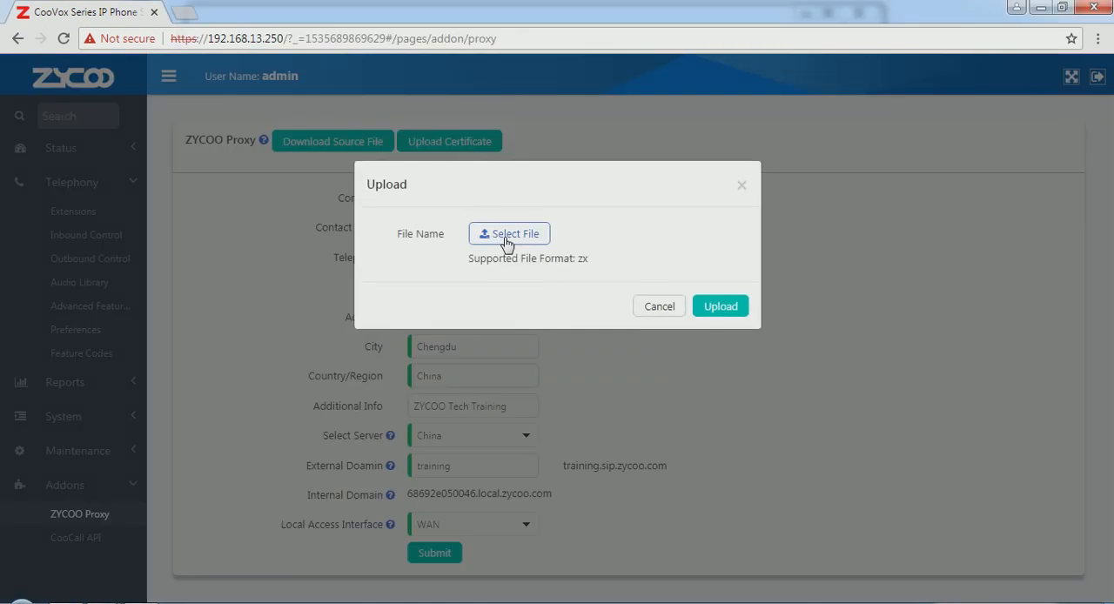
pyautogui.click(508, 234)
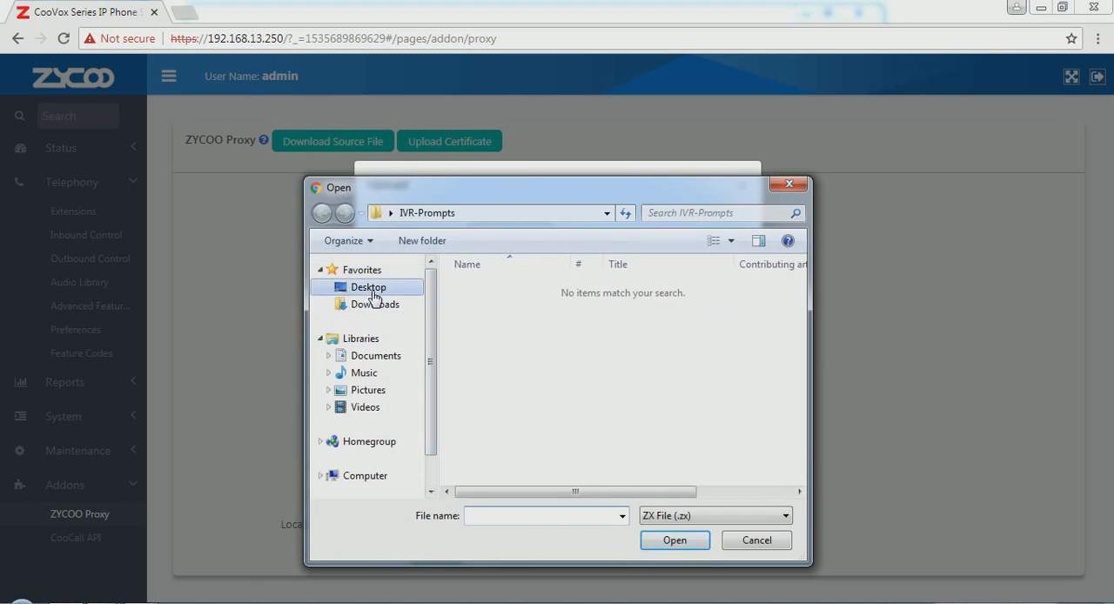
pyautogui.click(372, 296)
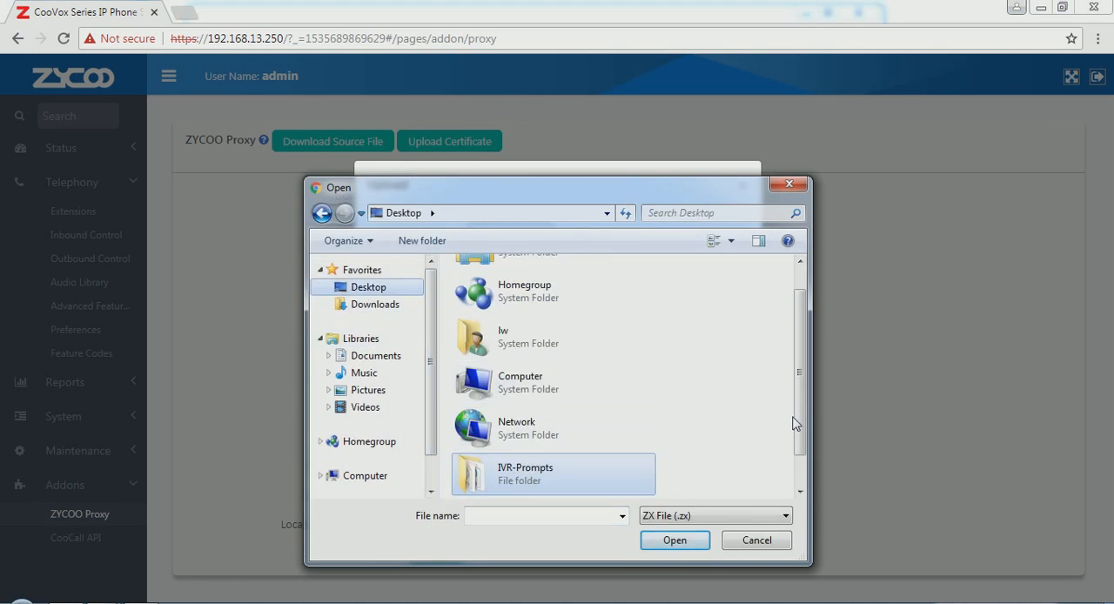
pyautogui.scroll(-1, 793, 423)
pyautogui.click(553, 484)
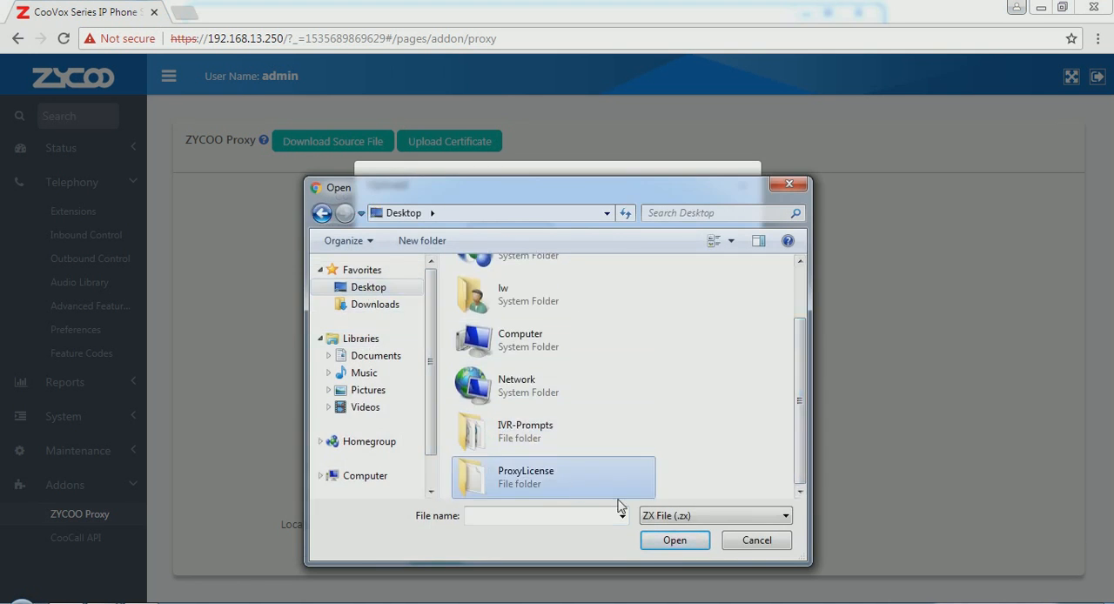
pyautogui.click(674, 540)
pyautogui.doubleClick(514, 297)
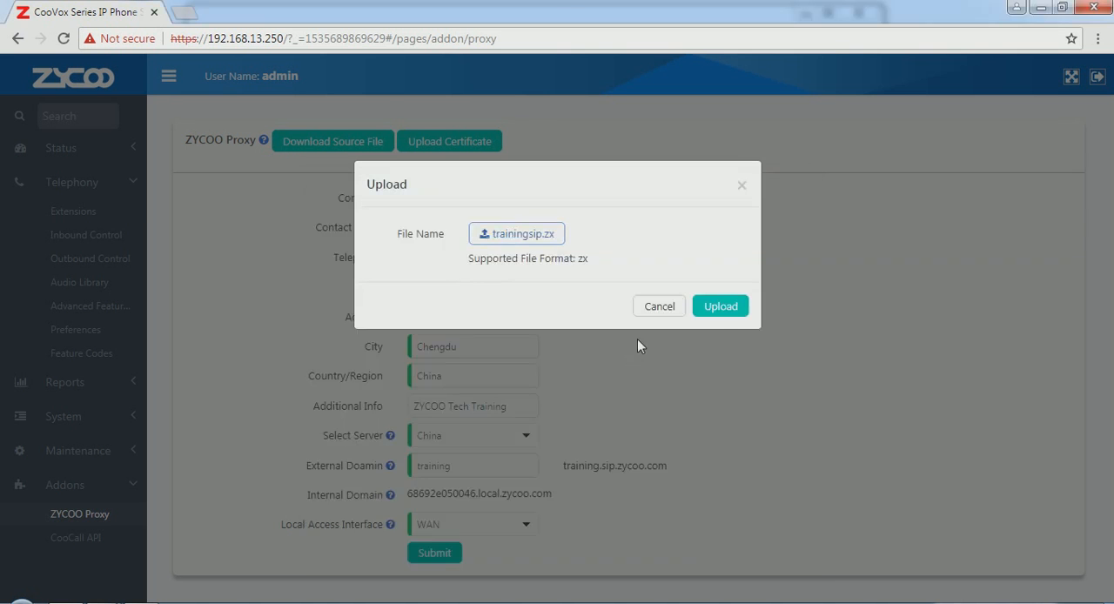
pyautogui.click(720, 305)
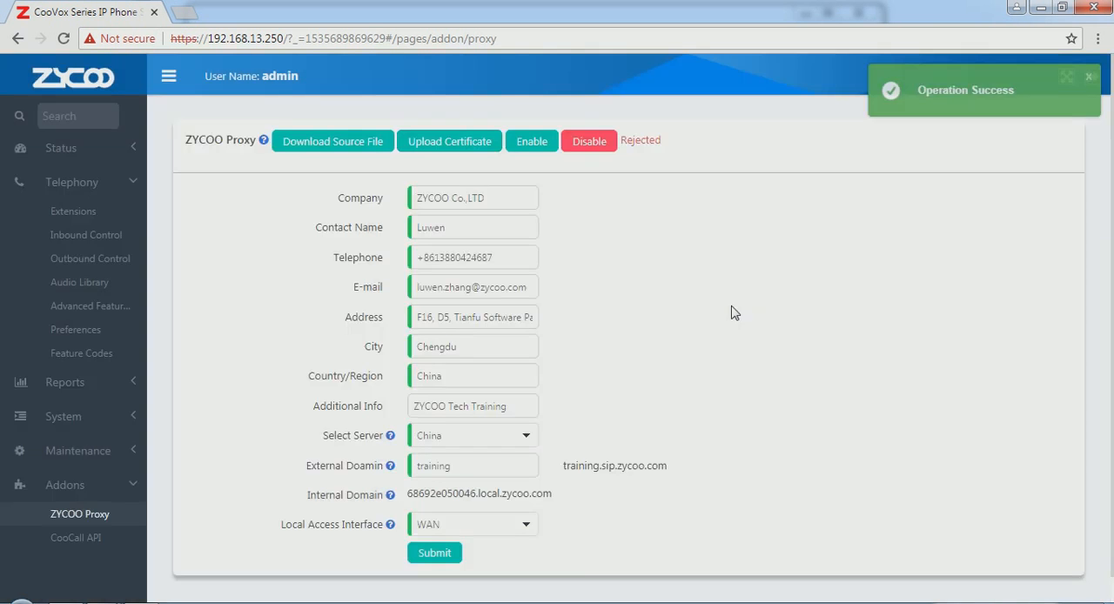
# Step: Enable the ZYCOO Proxy service and reload the page to refresh its status
pyautogui.click(532, 145)
pyautogui.press('F5')
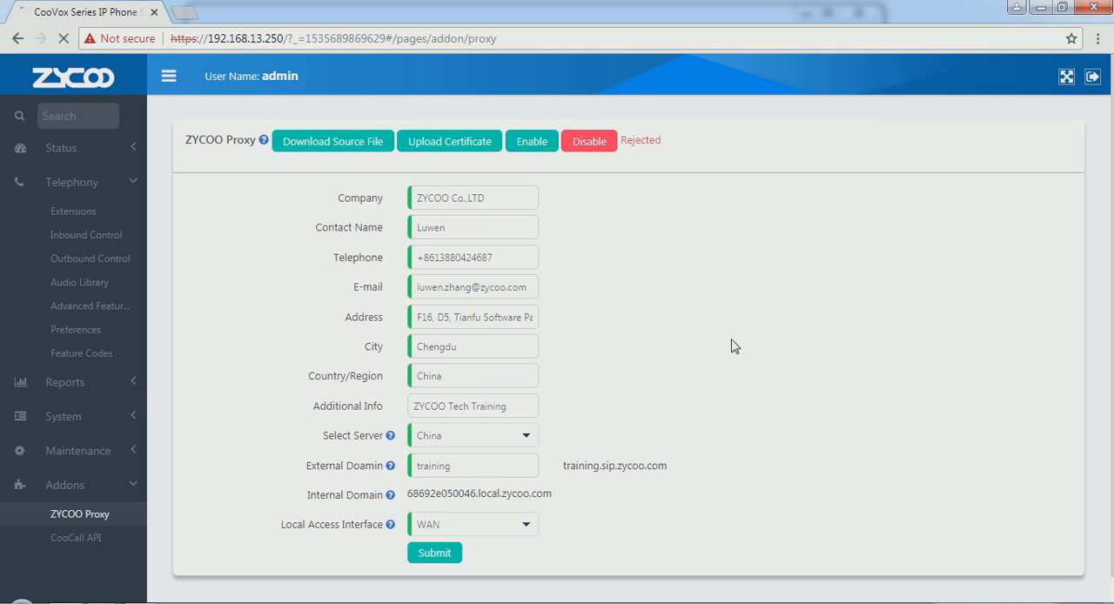